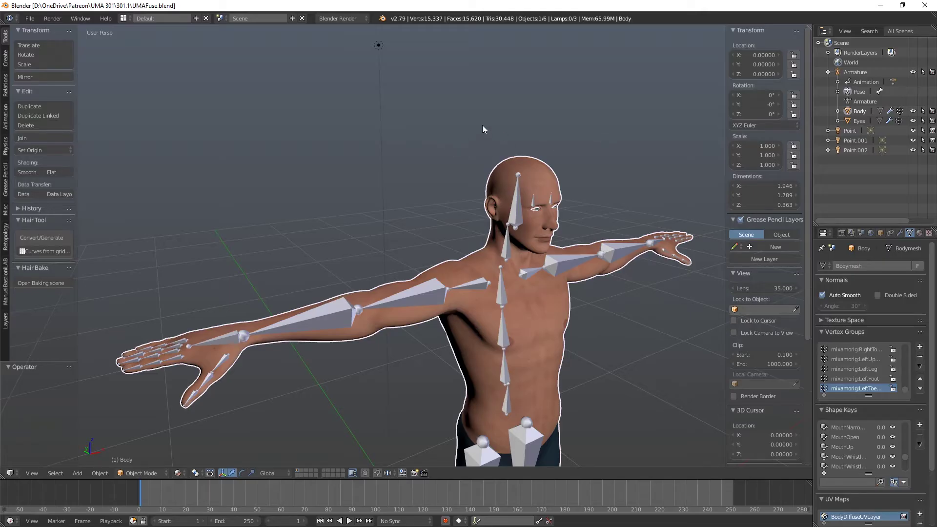
# Step: Return the Armature to Object Mode, turn off its X-Ray display, and select the Body mesh
pyautogui.moveTo(600, 326)
pyautogui.keyDown('shift'); pyautogui.mouseDown(button='middle')
pyautogui.moveTo(593, 304)
pyautogui.moveTo(496, 310)
pyautogui.moveTo(608, 316)
pyautogui.mouseUp(button='middle'); pyautogui.keyUp('shift')
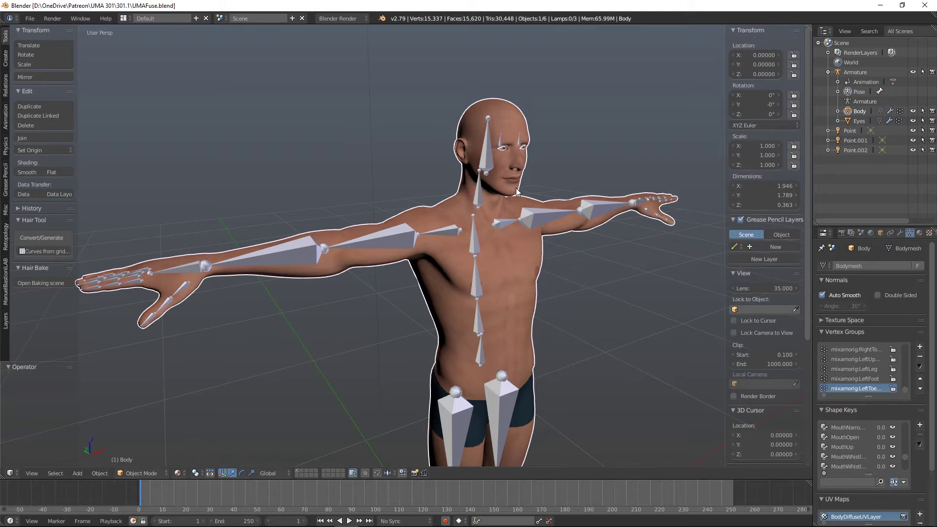
pyautogui.click(857, 73)
pyautogui.hotkey('ctrl', 'Tab')
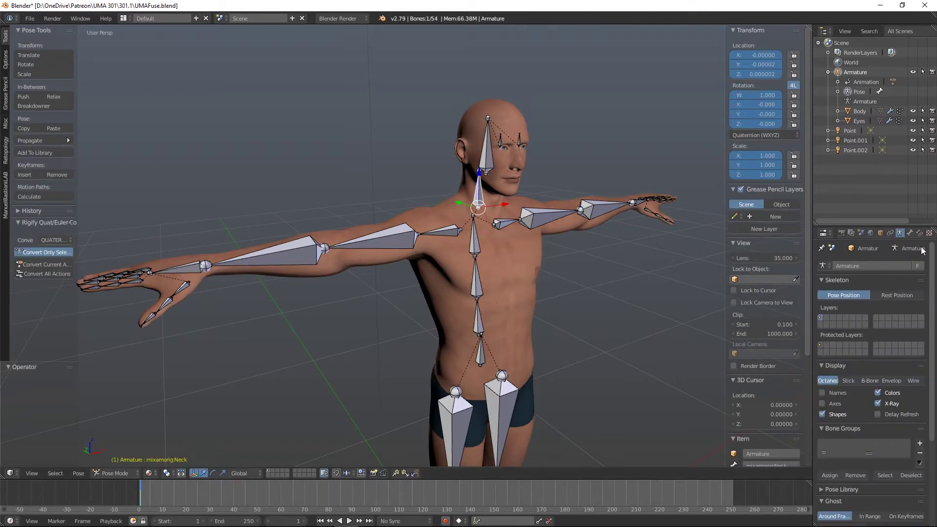
pyautogui.click(116, 473)
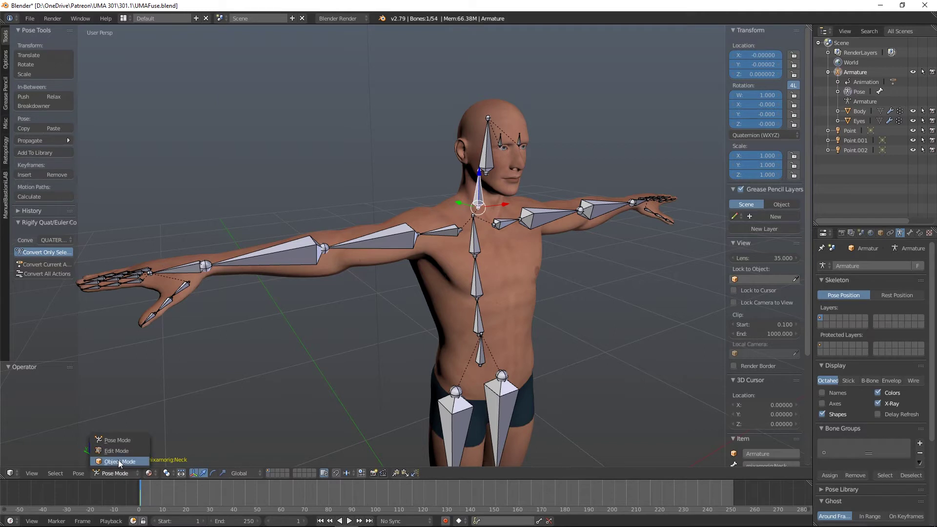
pyautogui.click(119, 461)
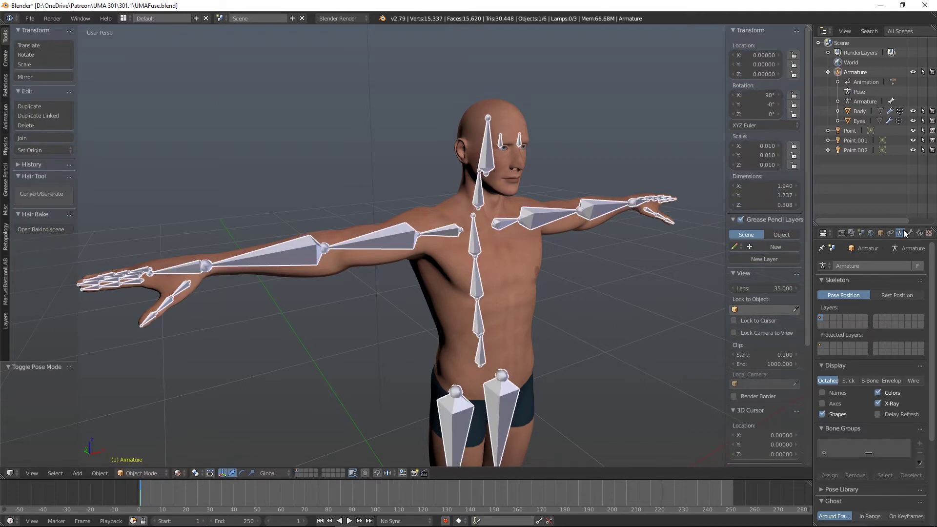
pyautogui.click(878, 403)
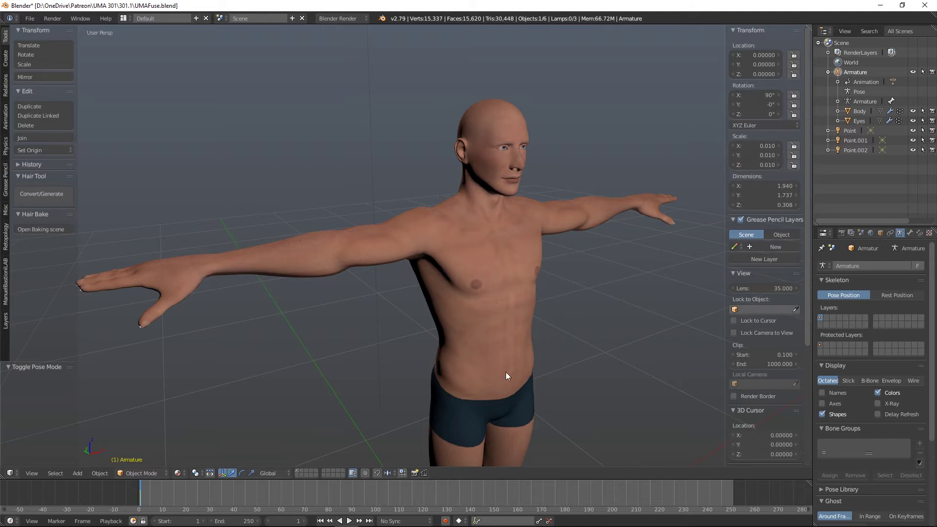
pyautogui.click(859, 112)
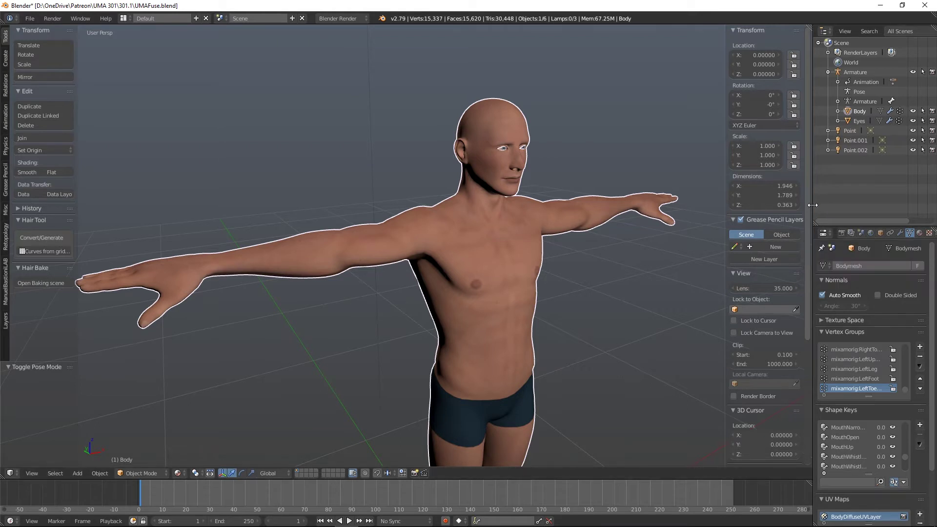
# Step: Open the Body's texture slots and select the FuseMale_Body_Normal texture
pyautogui.moveTo(812, 208); pyautogui.dragTo(764, 208)
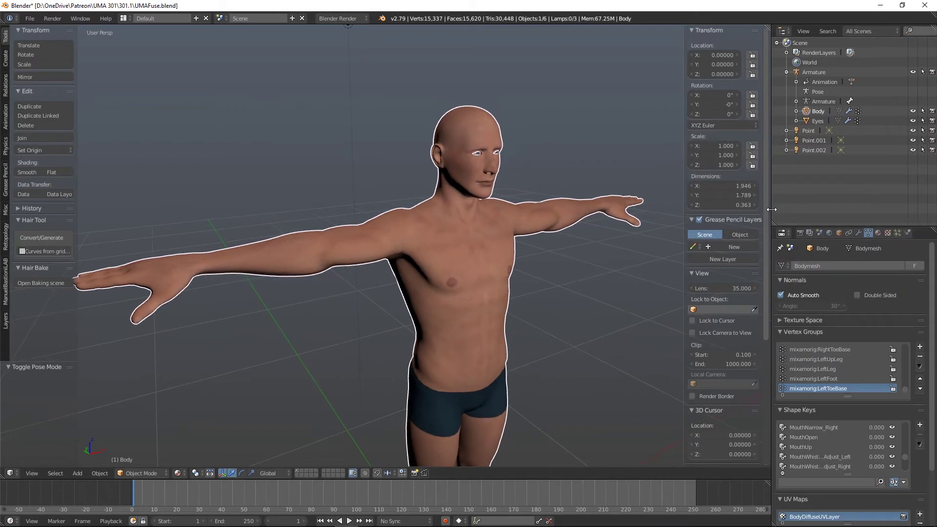
pyautogui.click(887, 233)
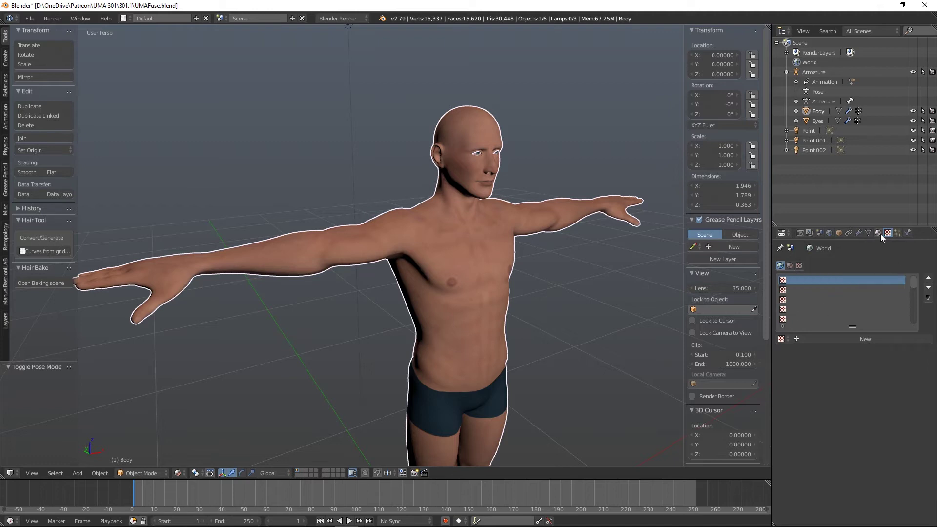
pyautogui.click(878, 233)
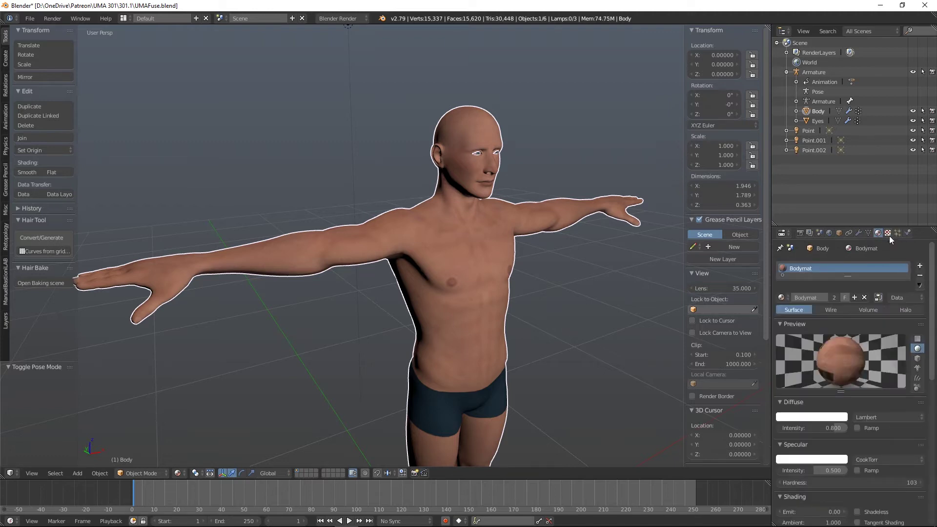
pyautogui.click(888, 234)
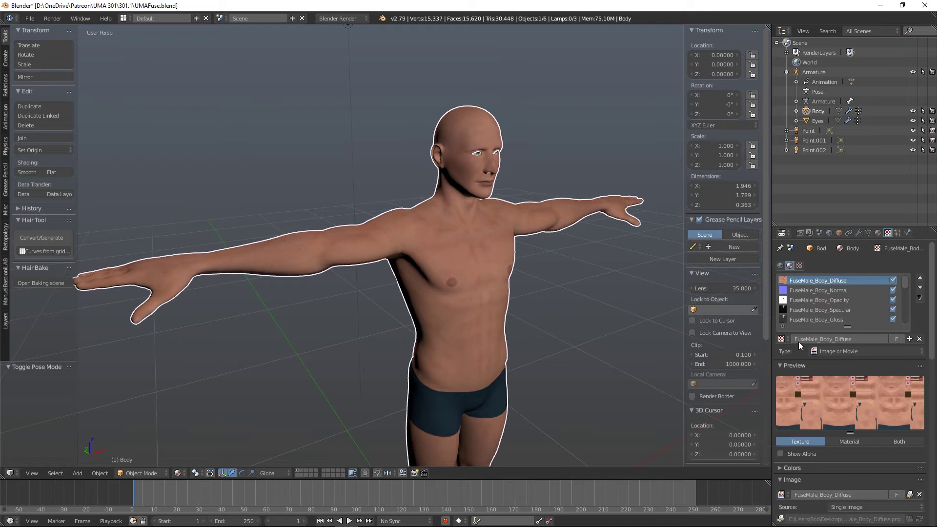
pyautogui.click(817, 291)
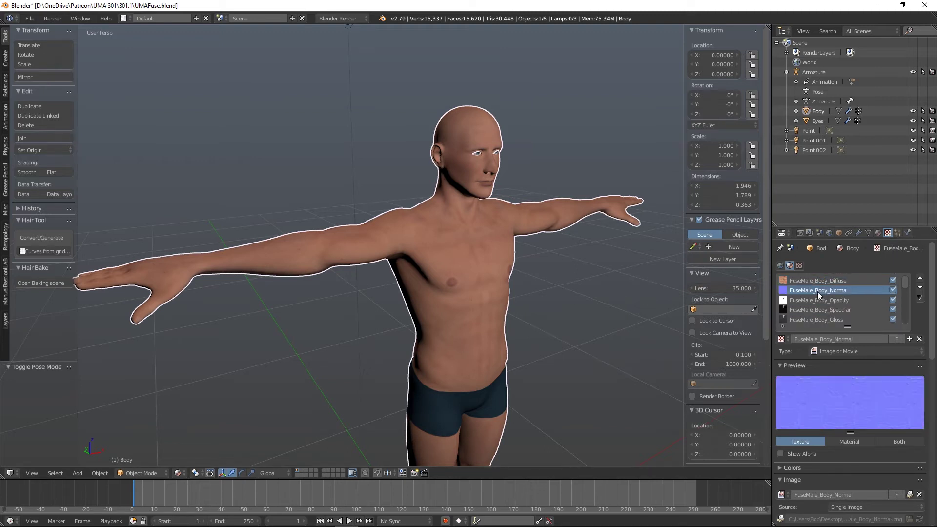
# Step: Set the texture's Geometry Normal influence to 1.000 and inspect the new shading
pyautogui.scroll(-15, 860, 449)
pyautogui.scroll(-4, 805, 419)
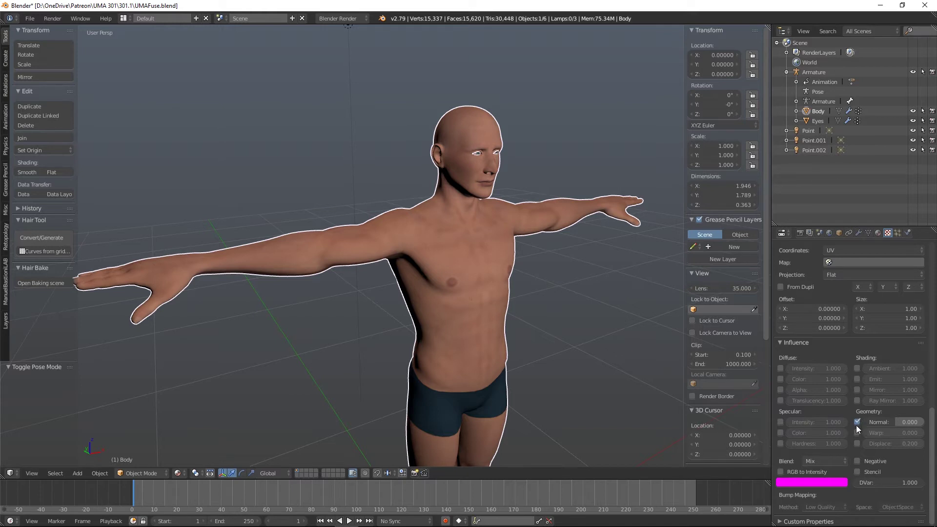
pyautogui.click(911, 422)
pyautogui.write('1')
pyautogui.press('Return')
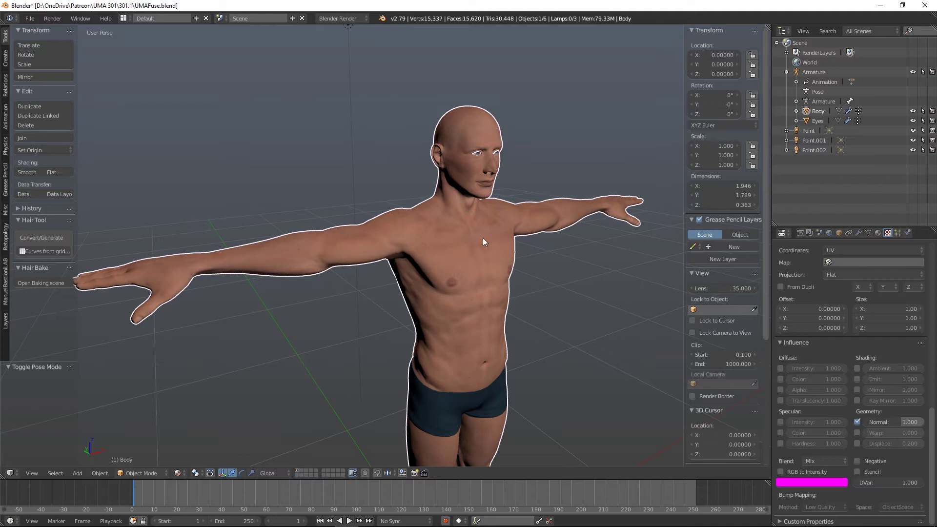
pyautogui.moveTo(470, 284); pyautogui.dragTo(413, 276, button='middle')
pyautogui.scroll(15, 822, 361)
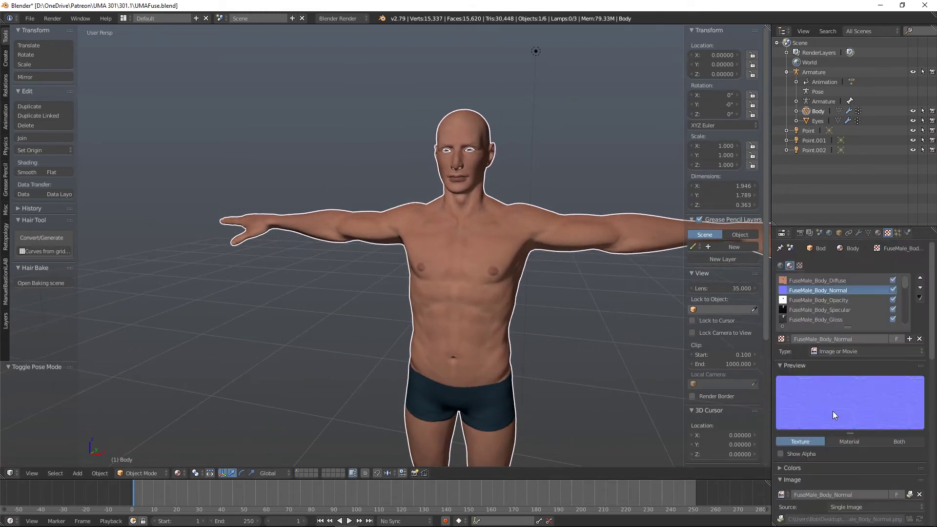
pyautogui.moveTo(642, 282); pyautogui.dragTo(578, 308, button='middle')
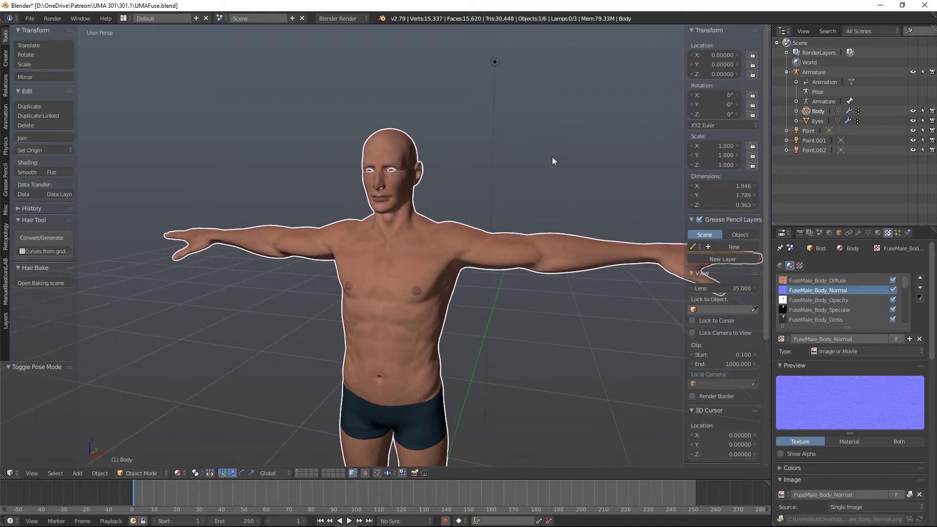
pyautogui.press('Home')
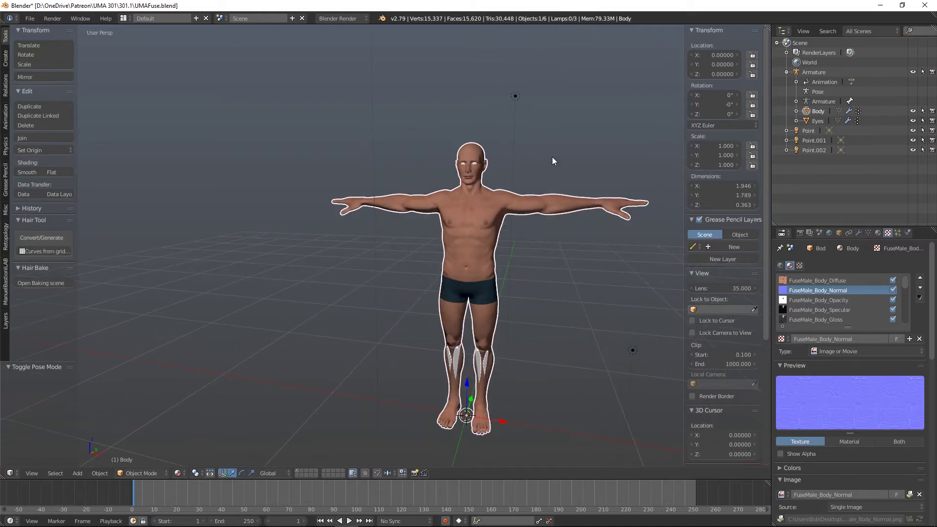
pyautogui.scroll(-2, 520, 144)
pyautogui.scroll(5, 519, 142)
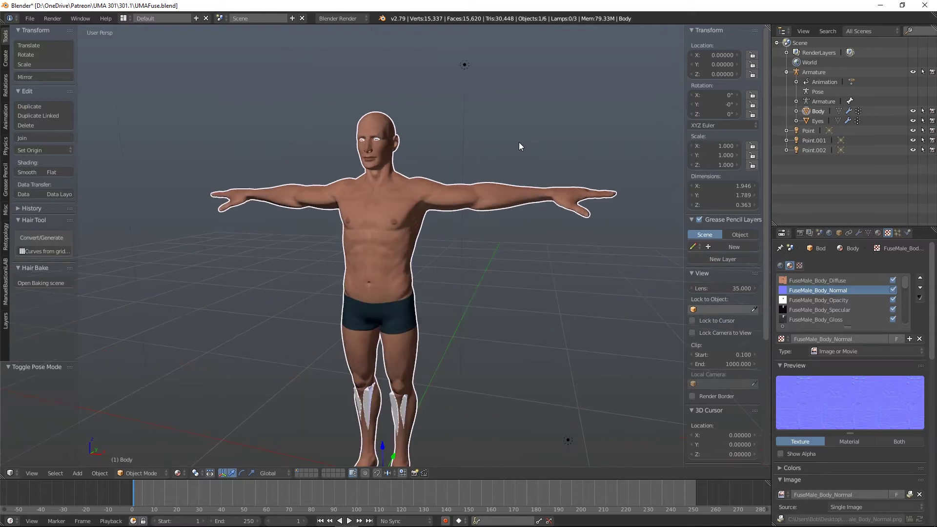
pyautogui.keyDown('shift'); pyautogui.moveTo(519, 142); pyautogui.dragTo(544, 165, button='middle'); pyautogui.keyUp('shift')
pyautogui.scroll(2, 544, 166)
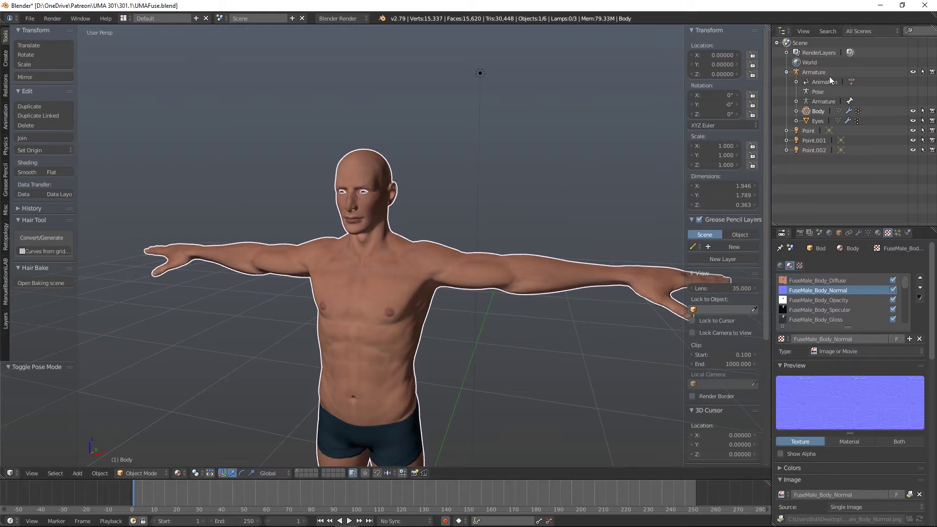
# Step: Compare the Armature with Body and review the Armature's 90° X rotation and 0.010 scale
pyautogui.click(816, 73)
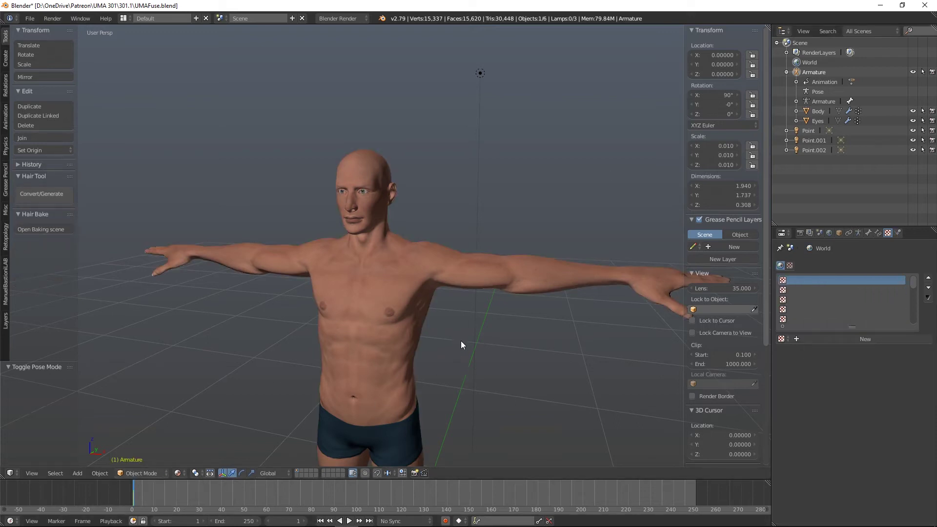
pyautogui.moveTo(462, 341); pyautogui.dragTo(480, 333, button='middle')
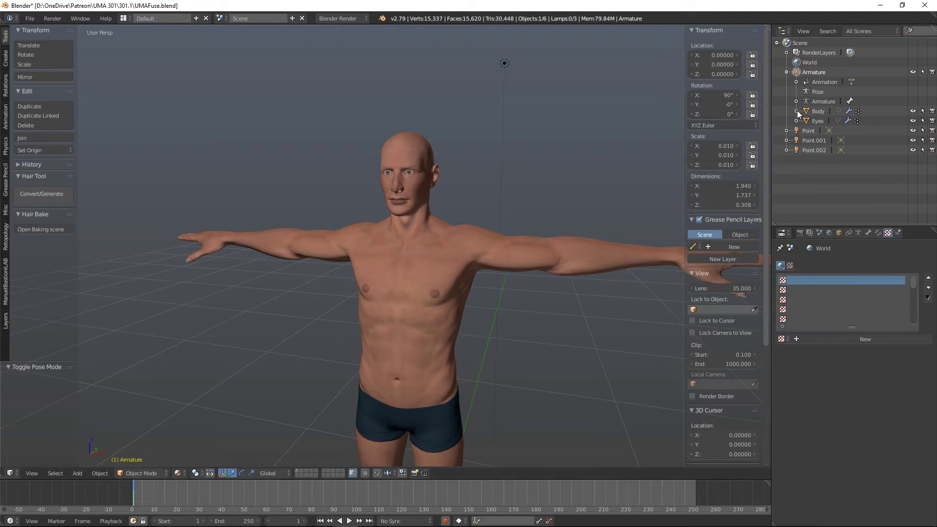
pyautogui.click(816, 112)
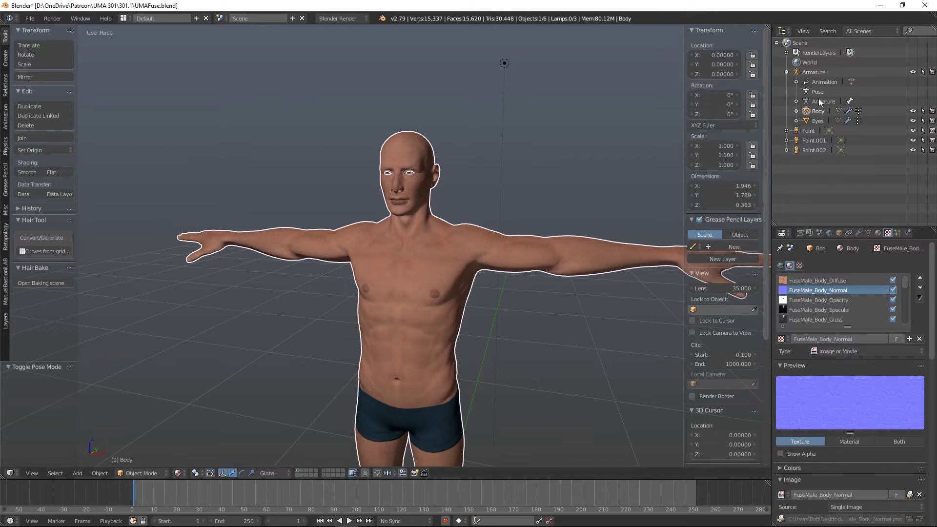
pyautogui.click(814, 73)
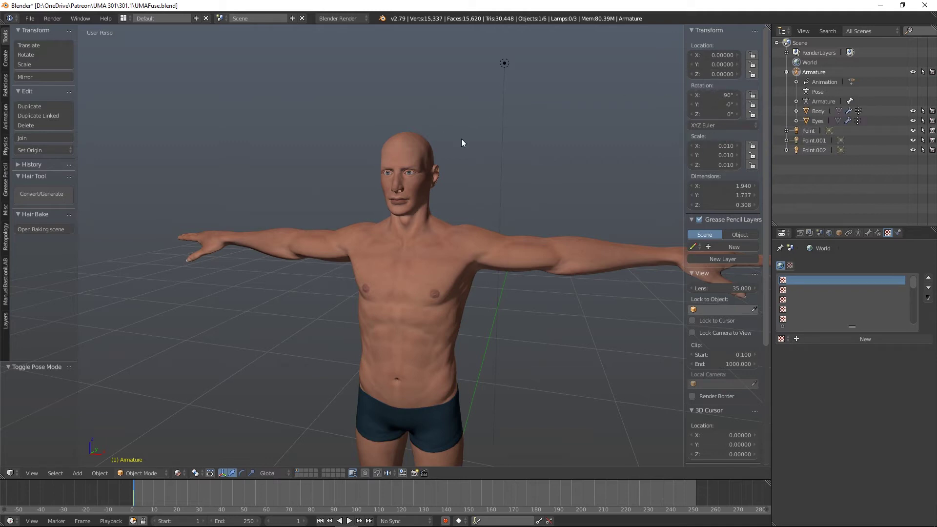
pyautogui.keyDown('shift'); pyautogui.moveTo(305, 233); pyautogui.dragTo(263, 214, button='middle'); pyautogui.keyUp('shift')
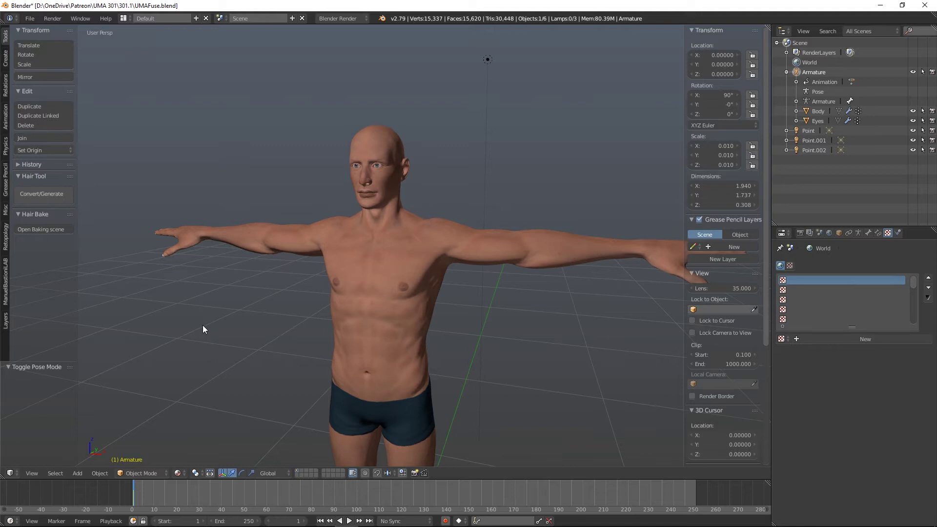
# Step: Apply Rotation & Scale to the Armature, then check the legs and torso
pyautogui.hotkey('ctrl', 'a')
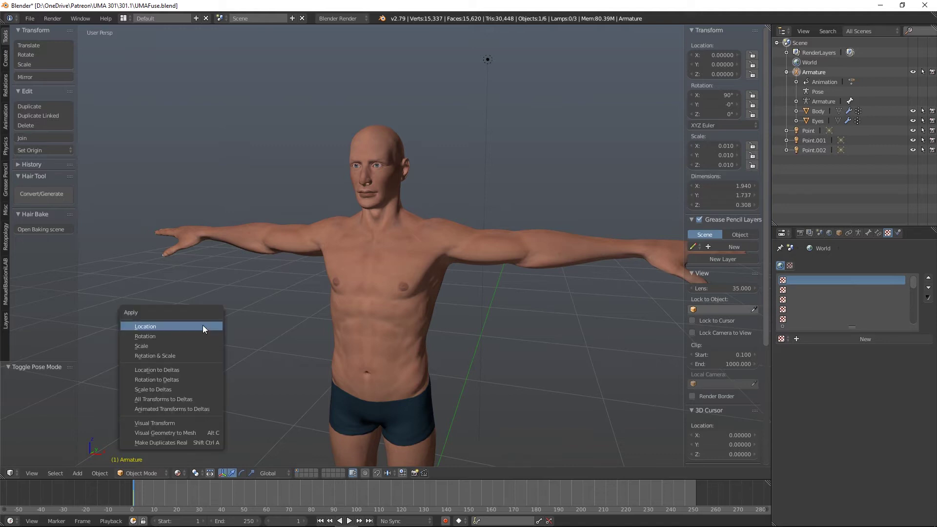
pyautogui.click(164, 359)
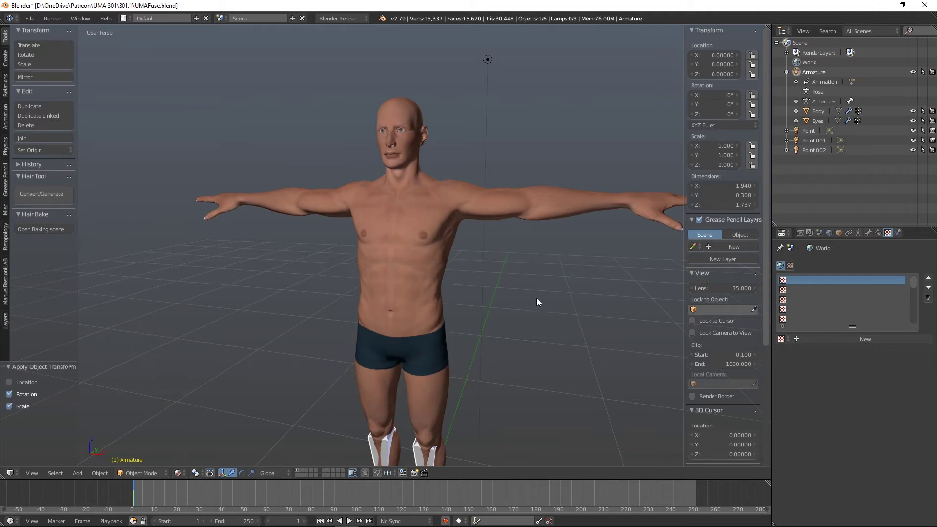
pyautogui.keyDown('shift'); pyautogui.moveTo(536, 298); pyautogui.dragTo(557, 192, button='middle'); pyautogui.keyUp('shift')
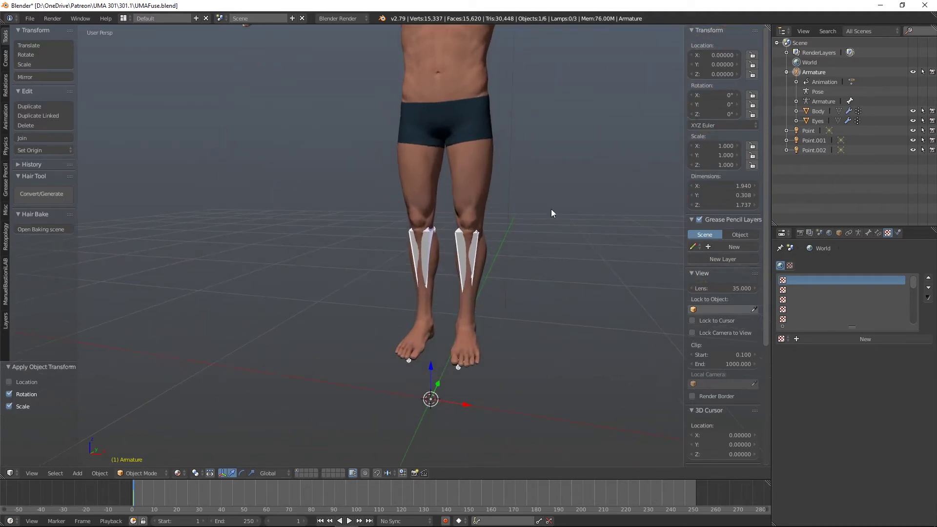
pyautogui.keyDown('shift'); pyautogui.moveTo(601, 107); pyautogui.dragTo(551, 232, button='middle'); pyautogui.keyUp('shift')
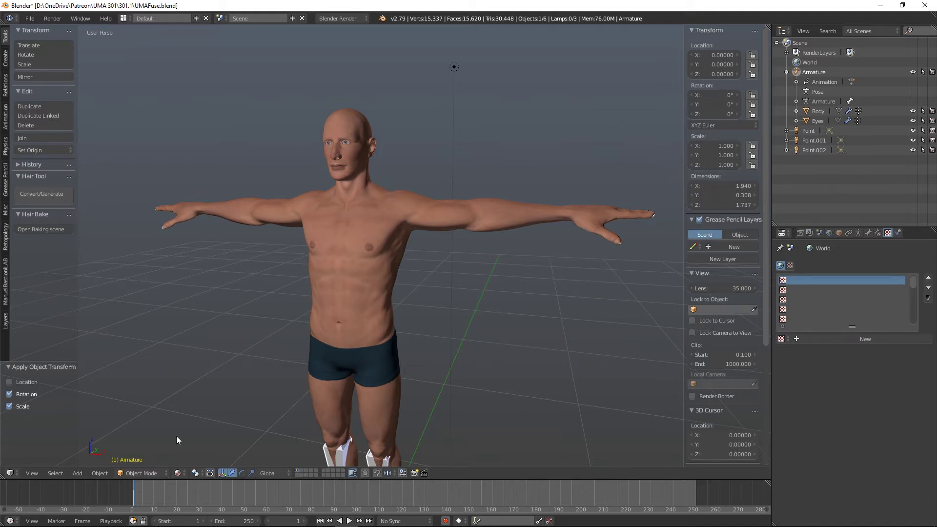
pyautogui.press('Tab')
pyautogui.scroll(2, 185, 424)
pyautogui.scroll(2, 192, 418)
pyautogui.keyDown('shift'); pyautogui.moveTo(191, 417); pyautogui.dragTo(208, 394, button='middle'); pyautogui.keyUp('shift')
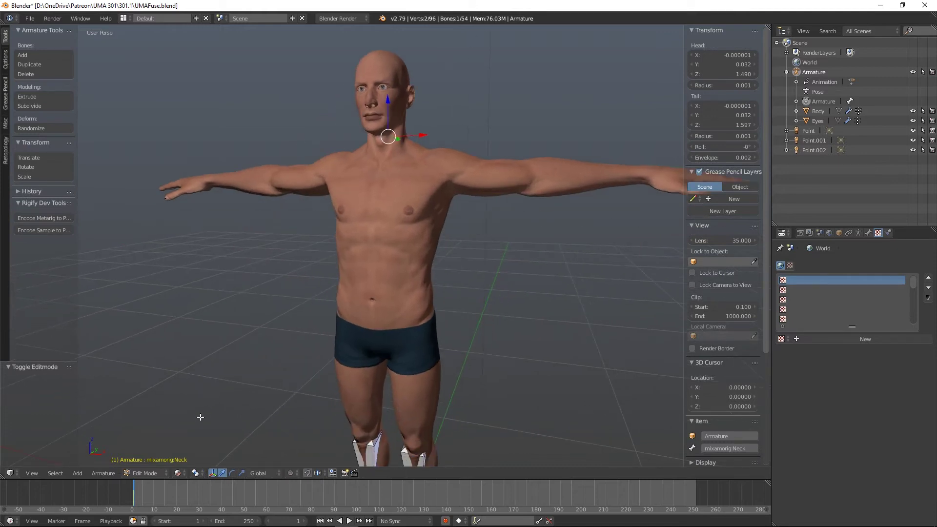
pyautogui.press('Tab')
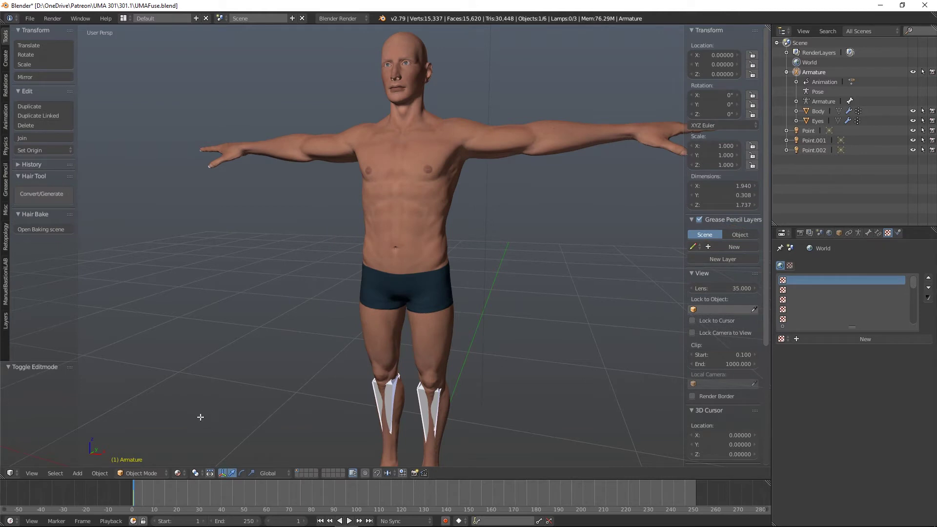
pyautogui.press('Tab')
pyautogui.press('Tab')
pyautogui.press('Tab')
pyautogui.press('Tab')
pyautogui.keyDown('shift'); pyautogui.moveTo(592, 247); pyautogui.dragTo(572, 271, button='middle'); pyautogui.keyUp('shift')
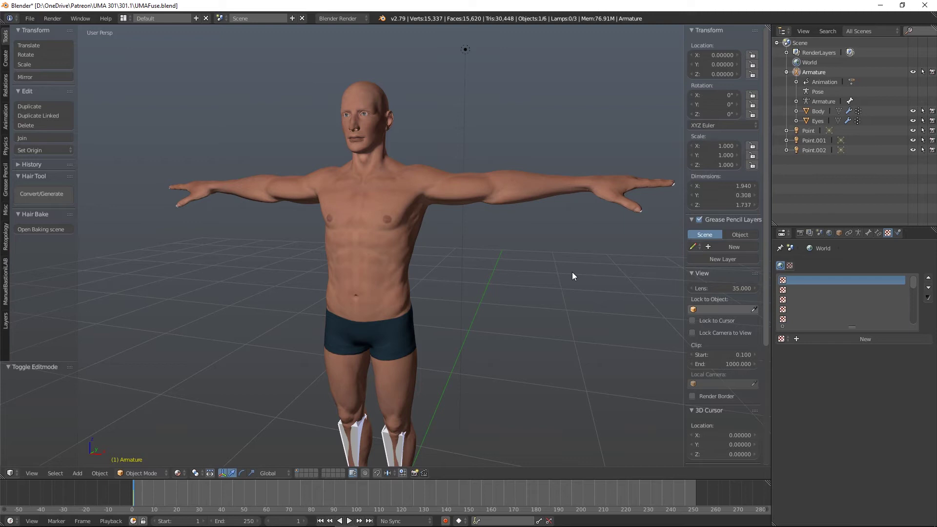
pyautogui.press('Tab')
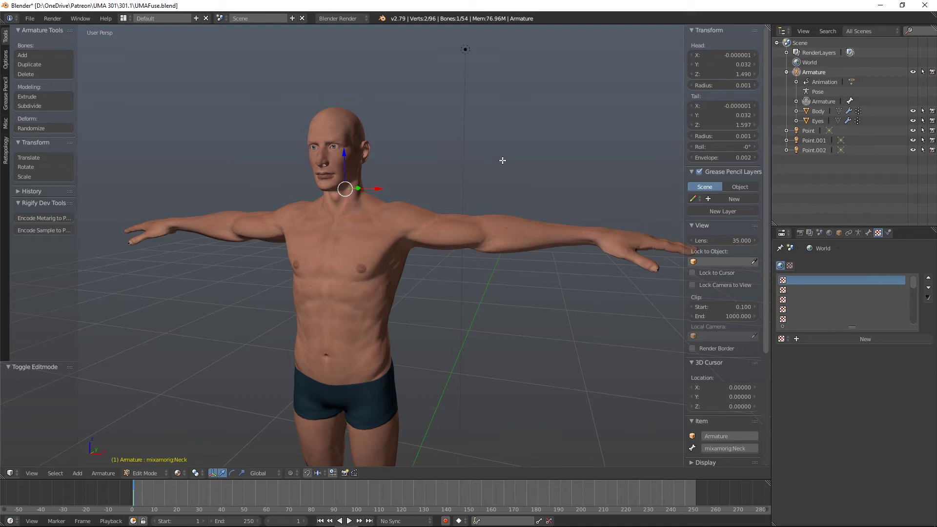
pyautogui.press('Tab')
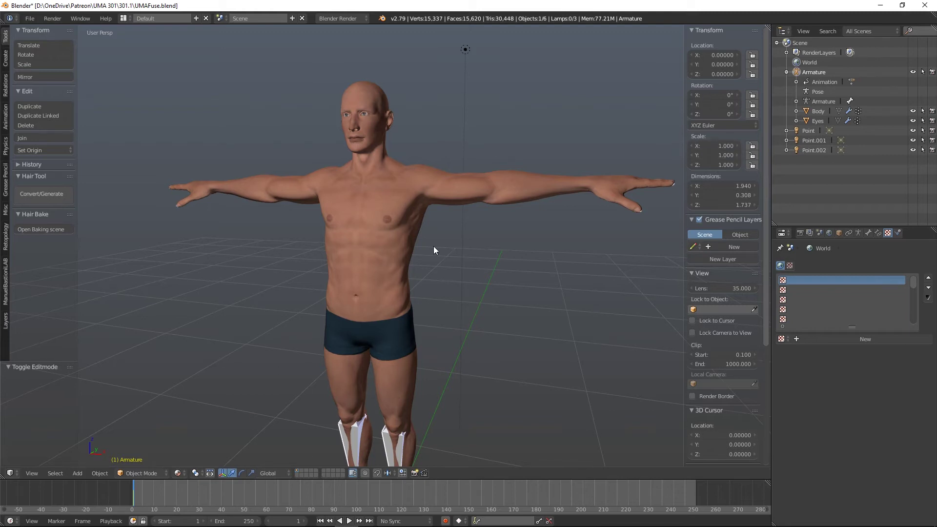
pyautogui.keyDown('shift'); pyautogui.moveTo(351, 331); pyautogui.dragTo(402, 236, button='middle'); pyautogui.keyUp('shift')
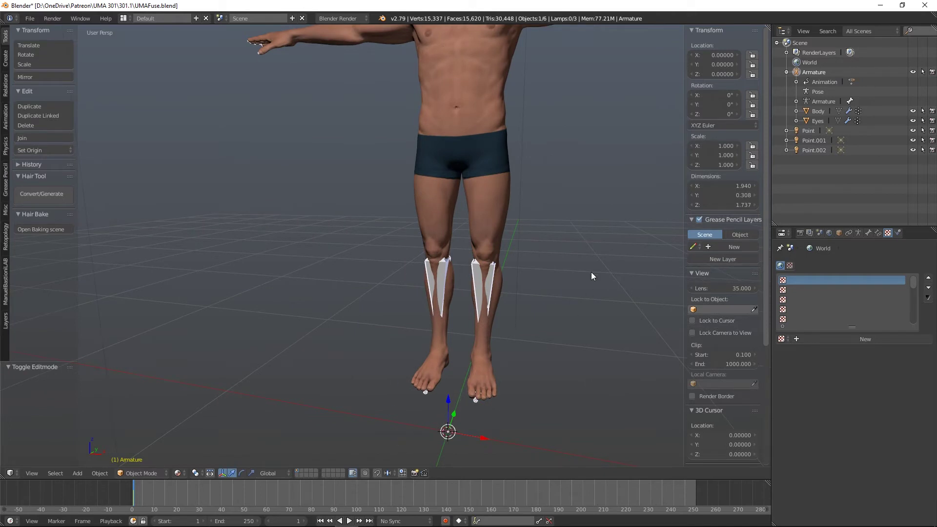
pyautogui.keyDown('shift'); pyautogui.moveTo(591, 273); pyautogui.dragTo(545, 332, button='middle'); pyautogui.keyUp('shift')
pyautogui.moveTo(576, 214); pyautogui.dragTo(561, 257, button='middle')
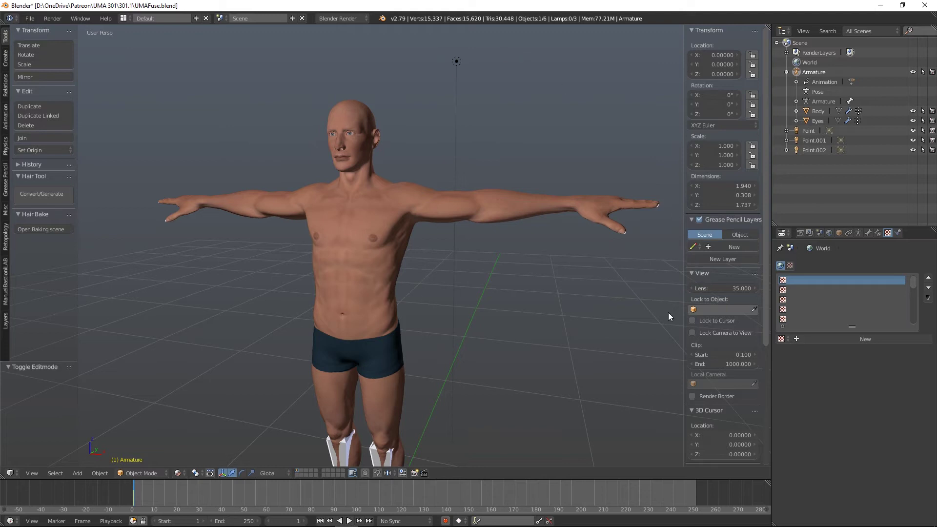
# Step: In the Armature data tab, switch to Rest Position, then back to Pose Position
pyautogui.click(858, 233)
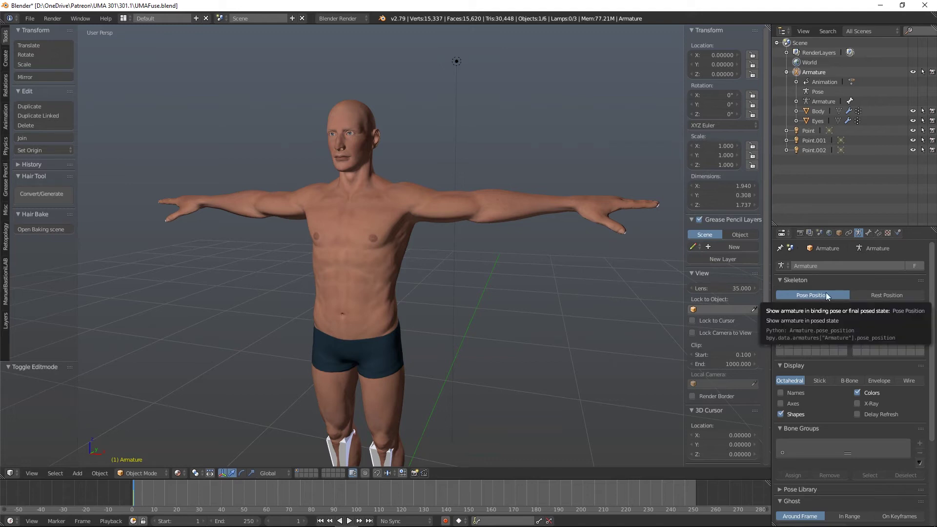
pyautogui.click(883, 296)
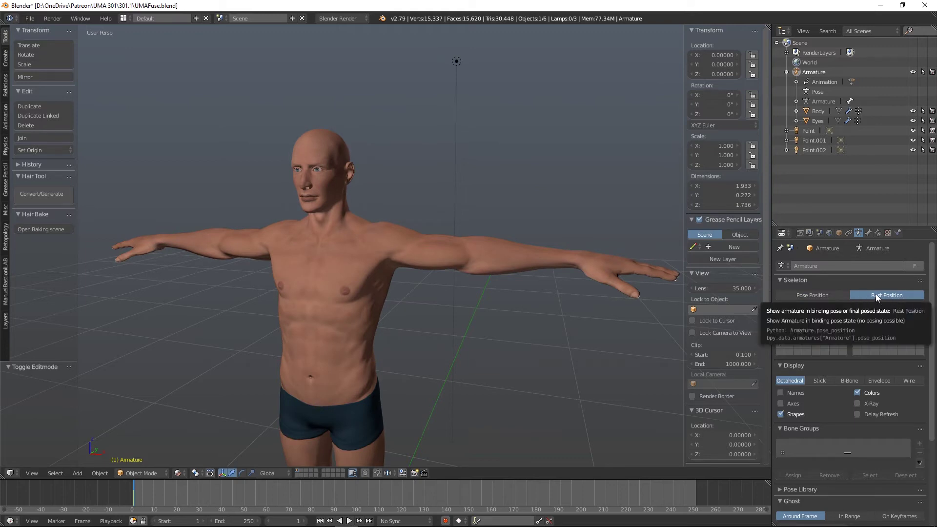
pyautogui.click(808, 295)
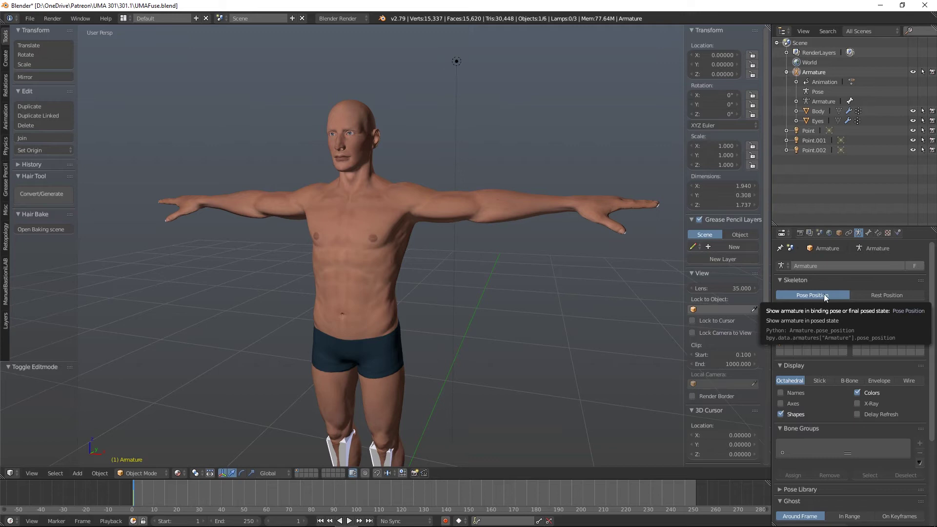
# Step: Switch the Armature to Pose Mode and clear all transforms on the selected bone
pyautogui.click(138, 473)
pyautogui.click(145, 441)
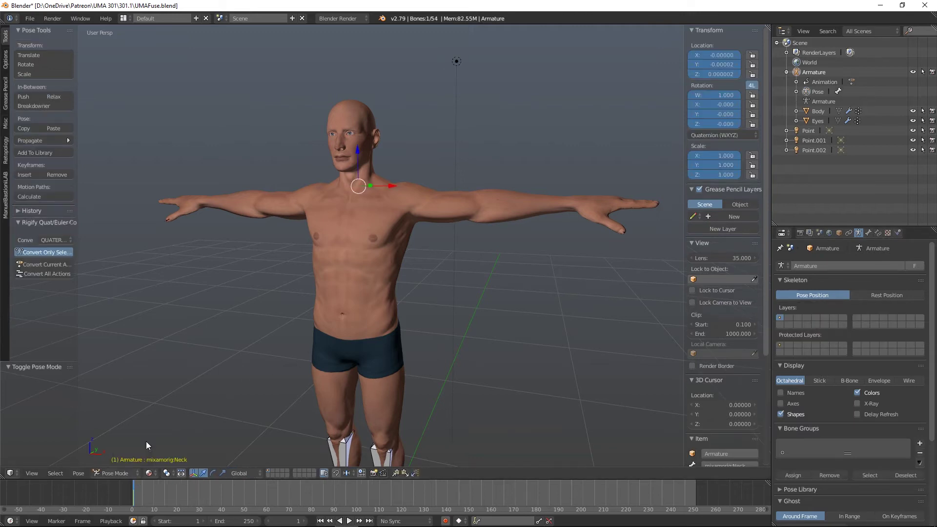
pyautogui.click(78, 473)
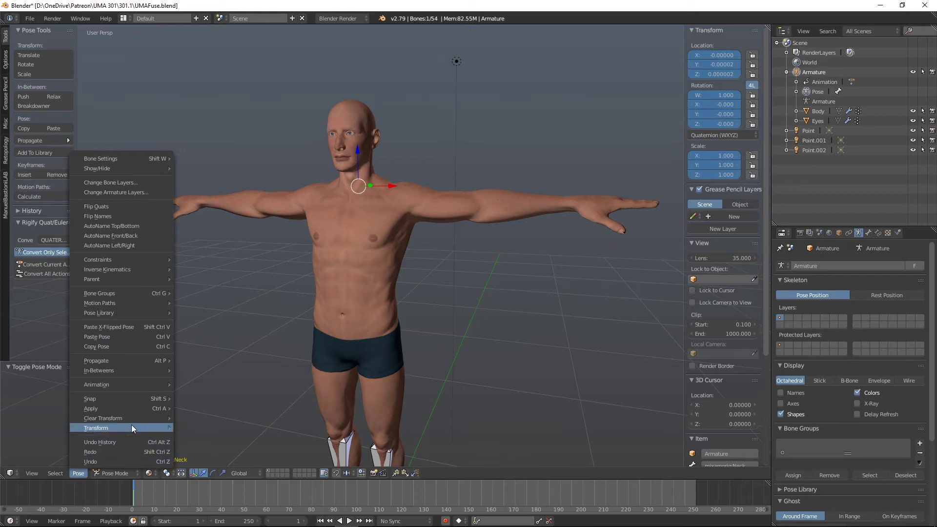
pyautogui.moveTo(134, 421)
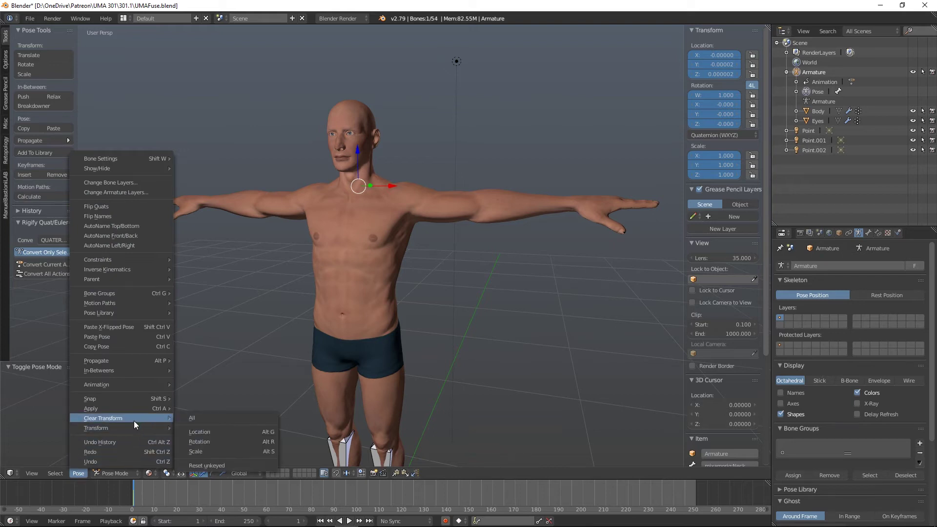
pyautogui.click(200, 417)
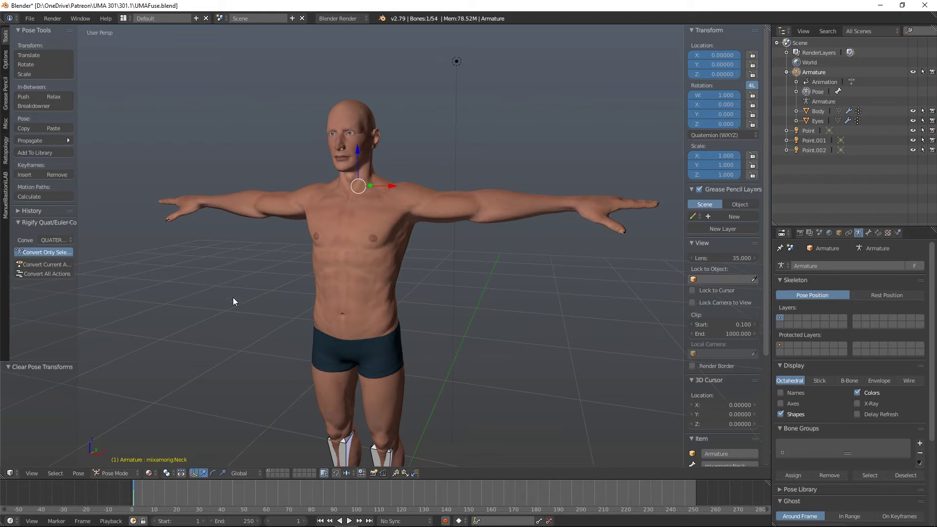
# Step: Enable X-Ray, select every bone, and clear all their pose transforms
pyautogui.press('a')
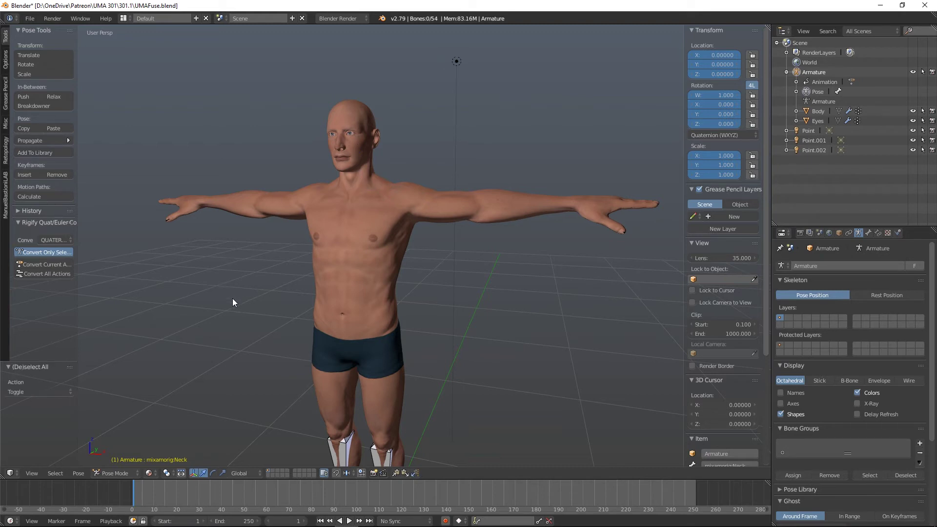
pyautogui.press('a')
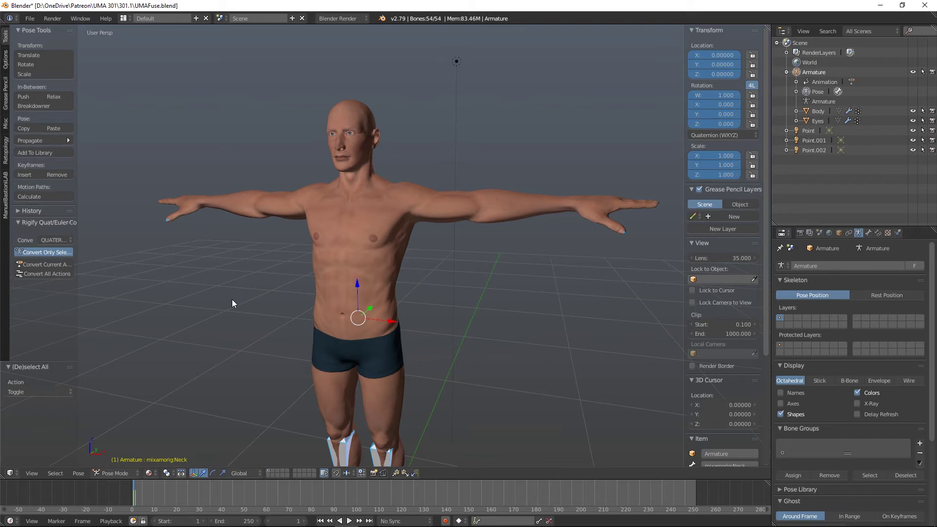
pyautogui.click(857, 402)
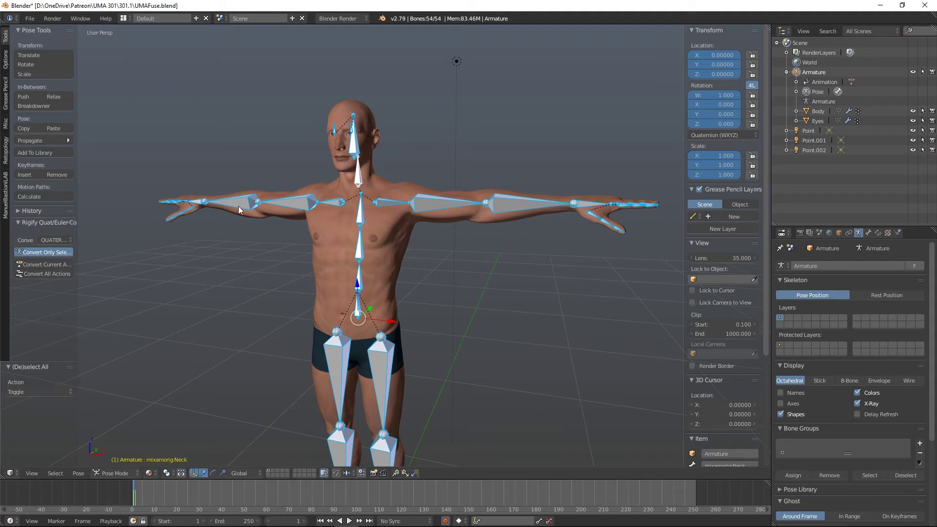
pyautogui.press('a')
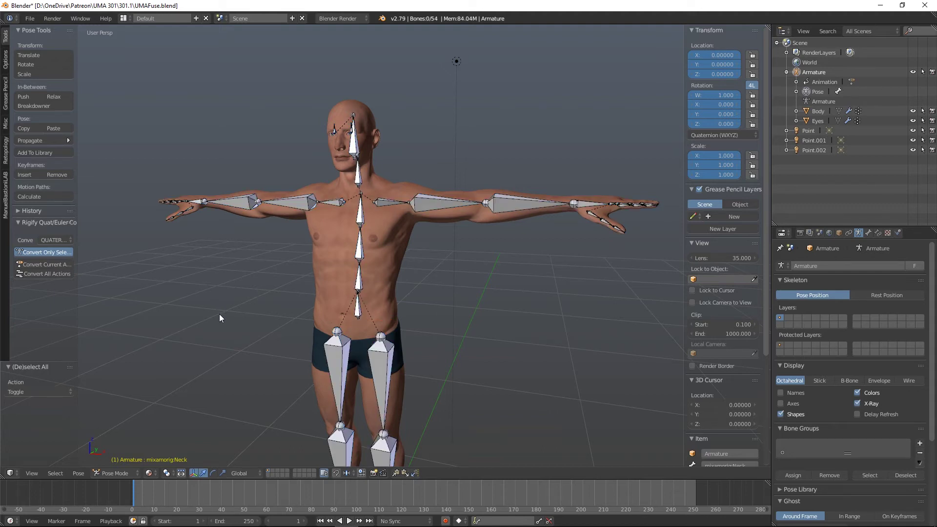
pyautogui.press('a')
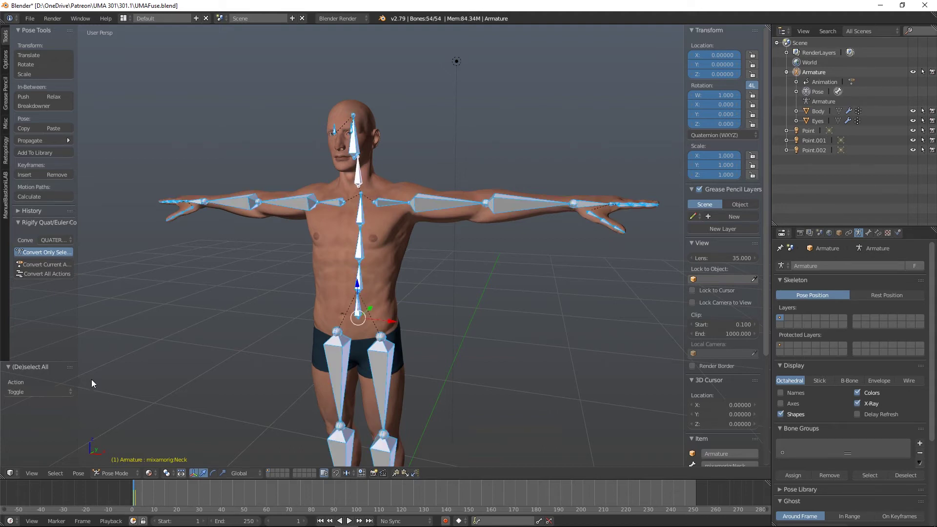
pyautogui.click(79, 473)
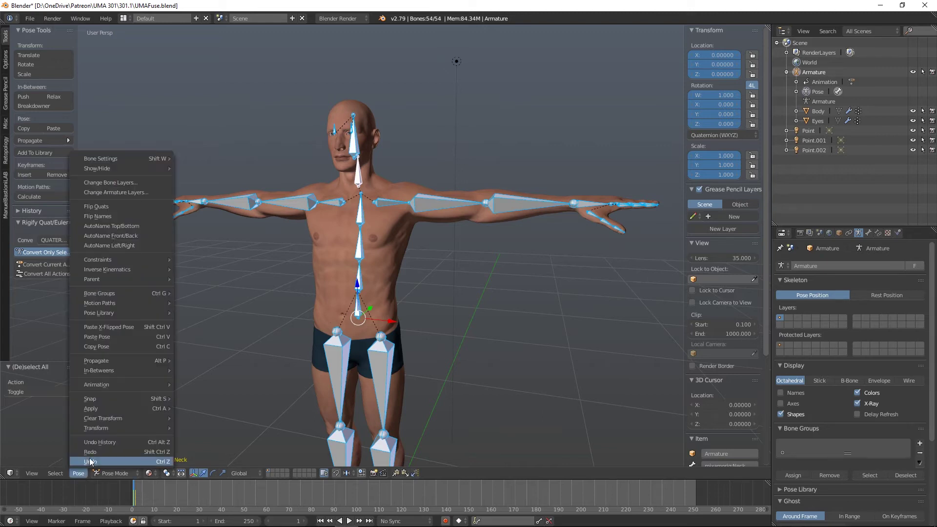
pyautogui.moveTo(115, 422)
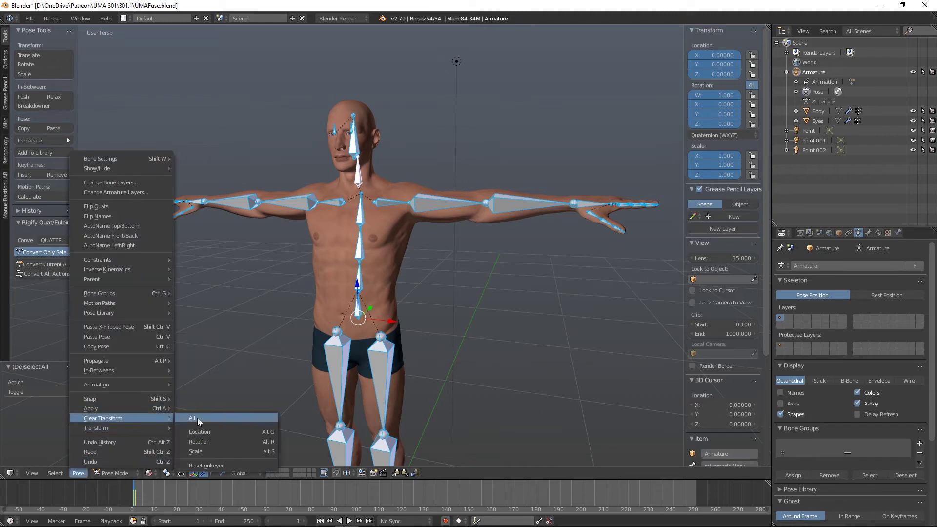
pyautogui.click(204, 416)
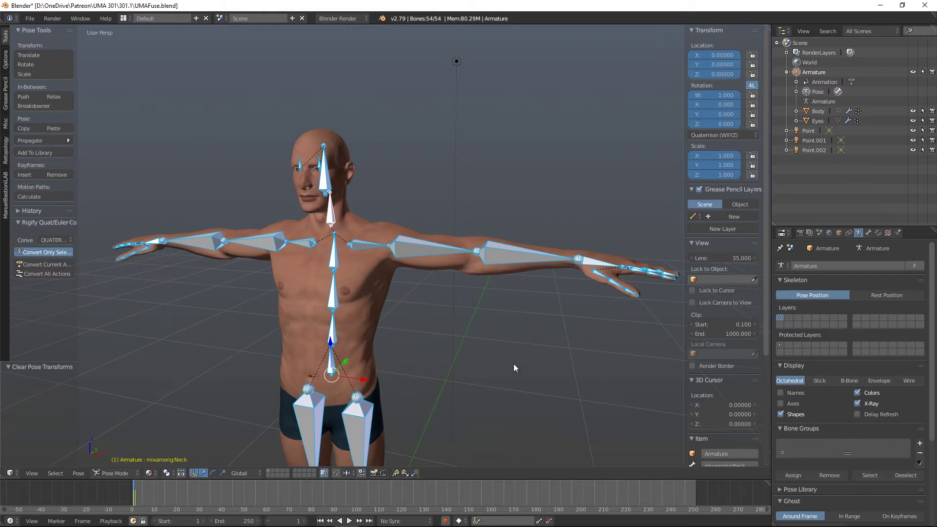
# Step: Compare Rest Position with Pose Position, ending on the posed shape
pyautogui.moveTo(486, 373); pyautogui.dragTo(385, 332, button='middle')
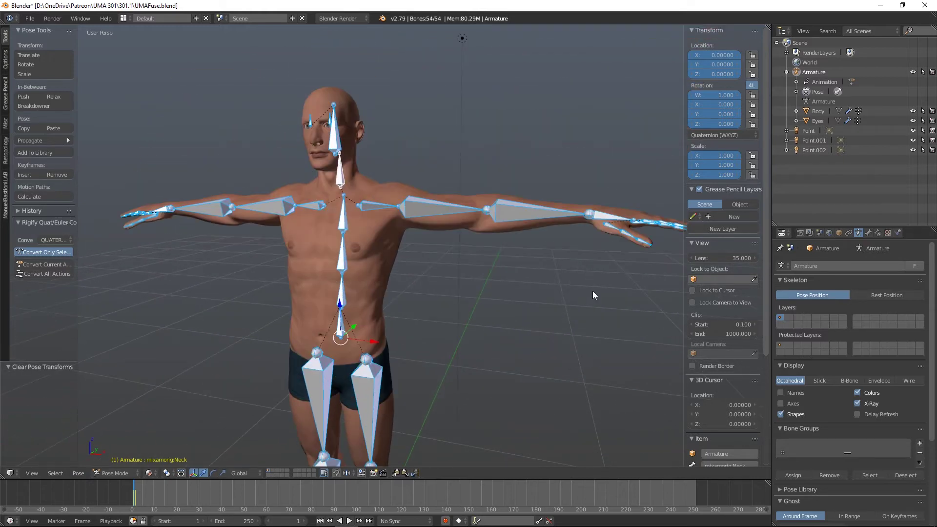
pyautogui.click(886, 295)
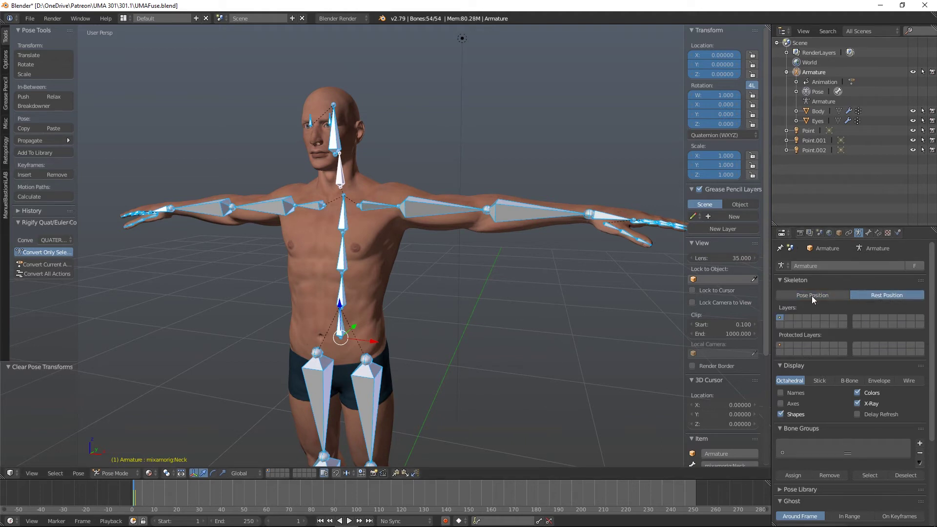
pyautogui.click(812, 295)
pyautogui.click(878, 294)
pyautogui.click(817, 295)
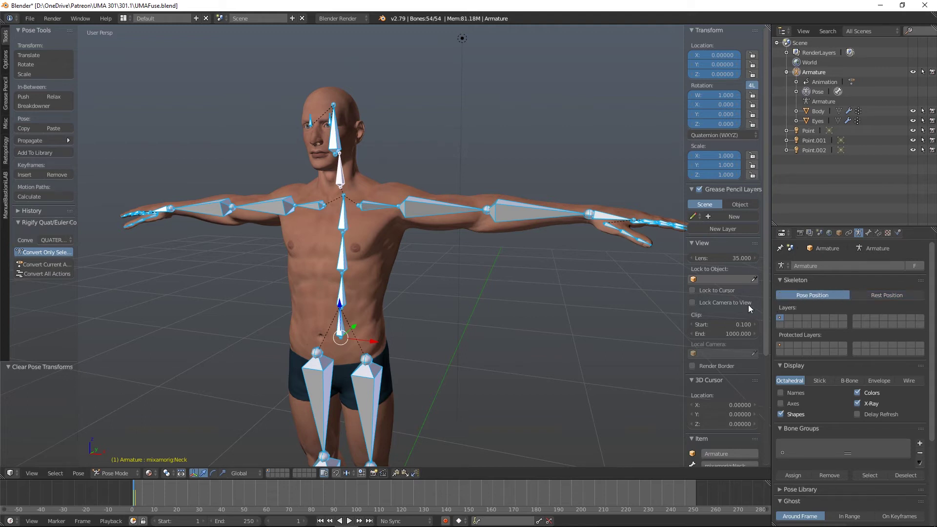
# Step: Switch back to Object Mode, orbit around the character, and select the Body mesh
pyautogui.click(114, 472)
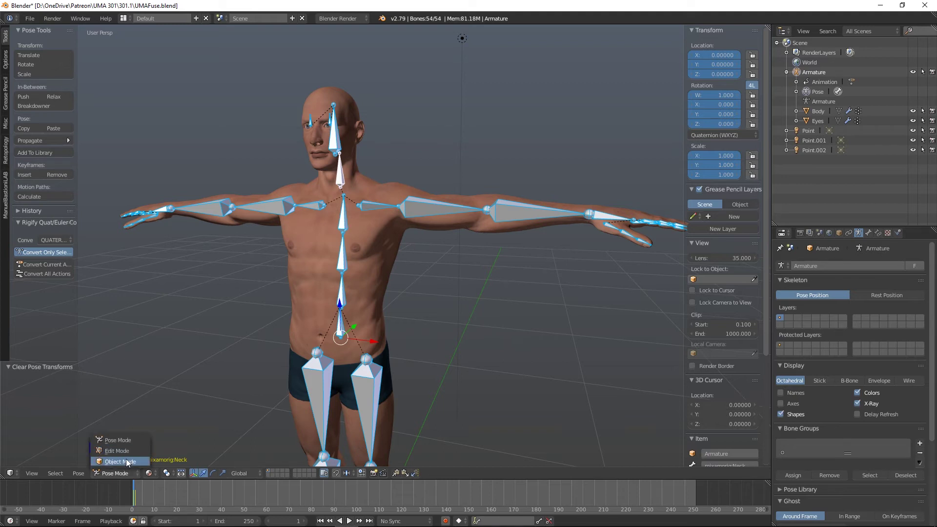
pyautogui.click(130, 461)
pyautogui.moveTo(495, 297); pyautogui.dragTo(478, 316, button='middle')
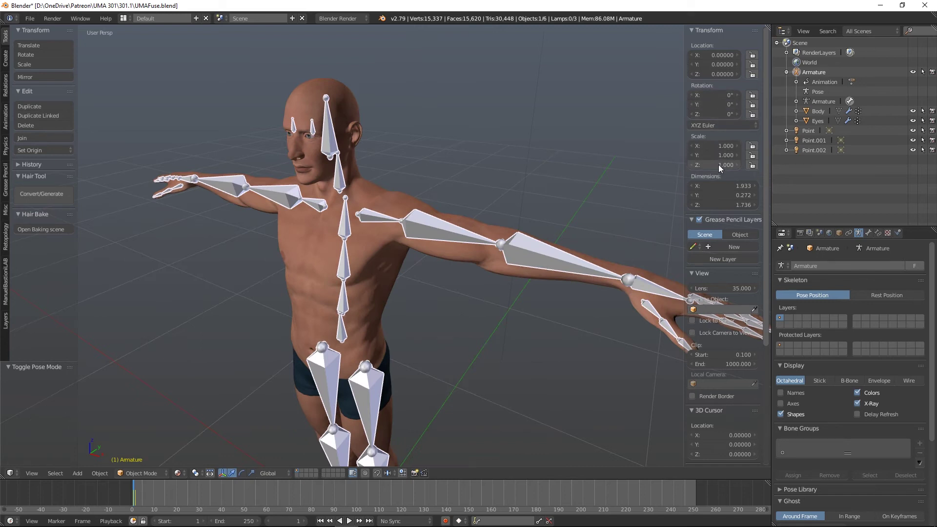
pyautogui.moveTo(476, 341); pyautogui.dragTo(485, 311, button='middle')
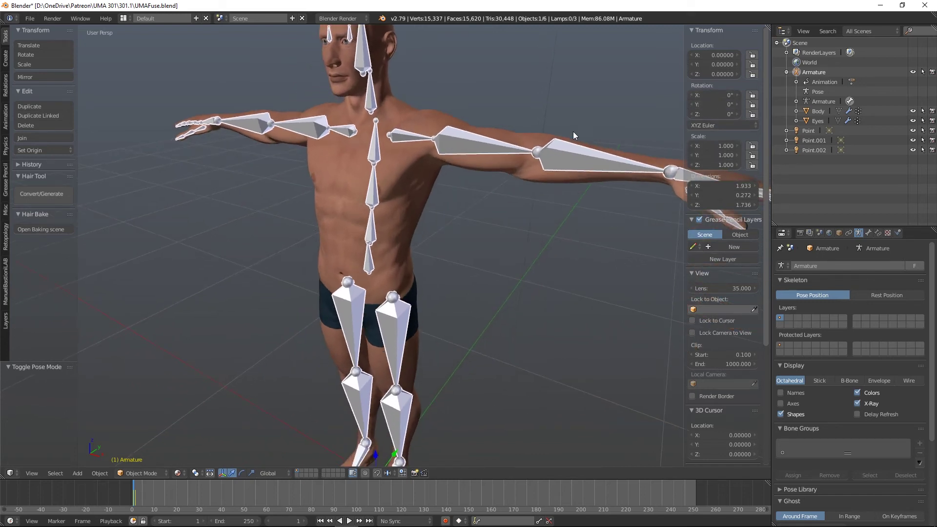
pyautogui.moveTo(547, 279); pyautogui.dragTo(526, 293, button='middle')
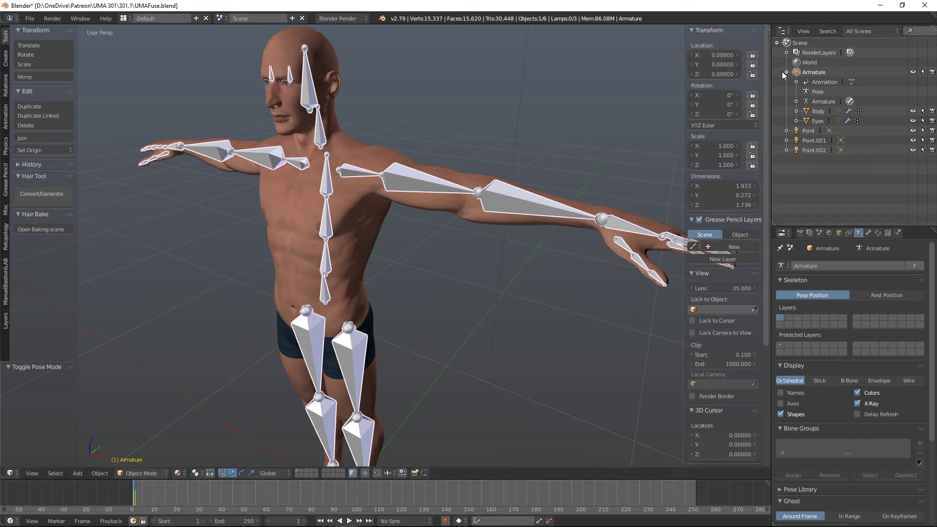
pyautogui.click(818, 112)
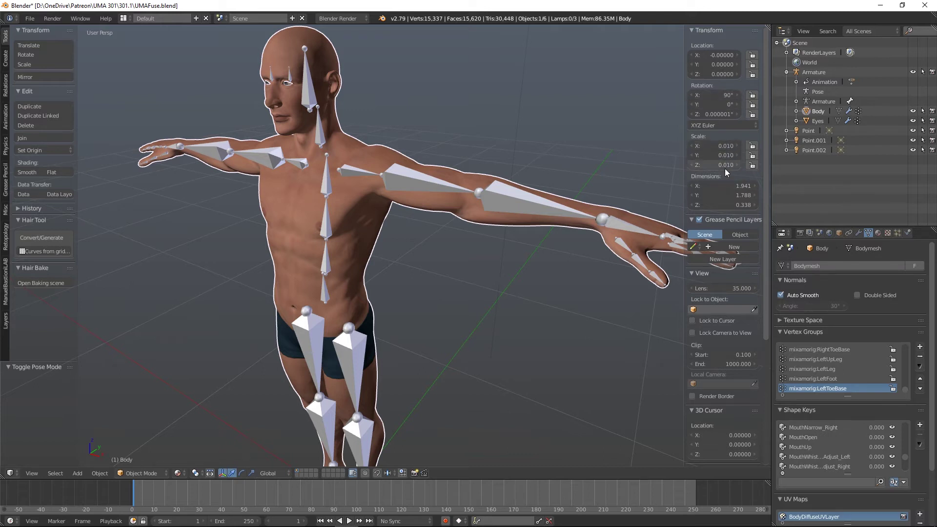
# Step: Apply Rotation & Scale to both the Body and Eyes meshes
pyautogui.click(819, 121)
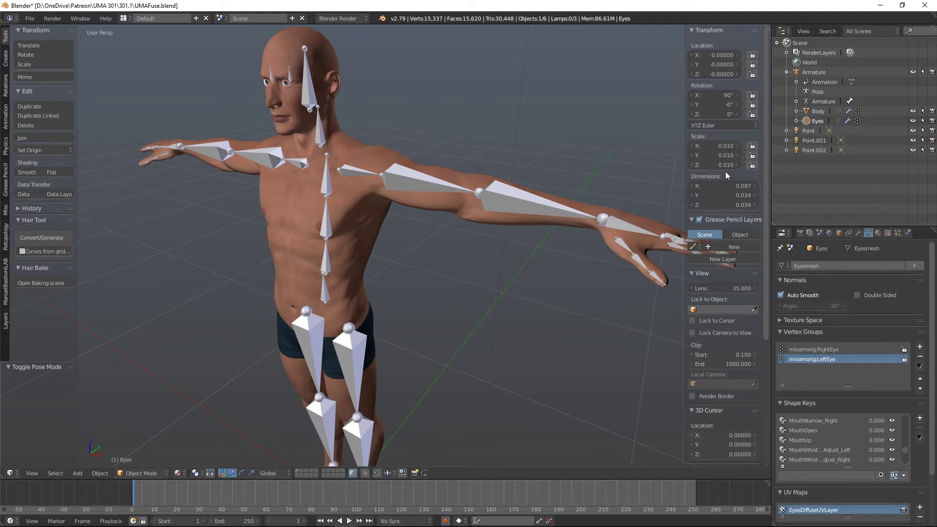
pyautogui.click(821, 112)
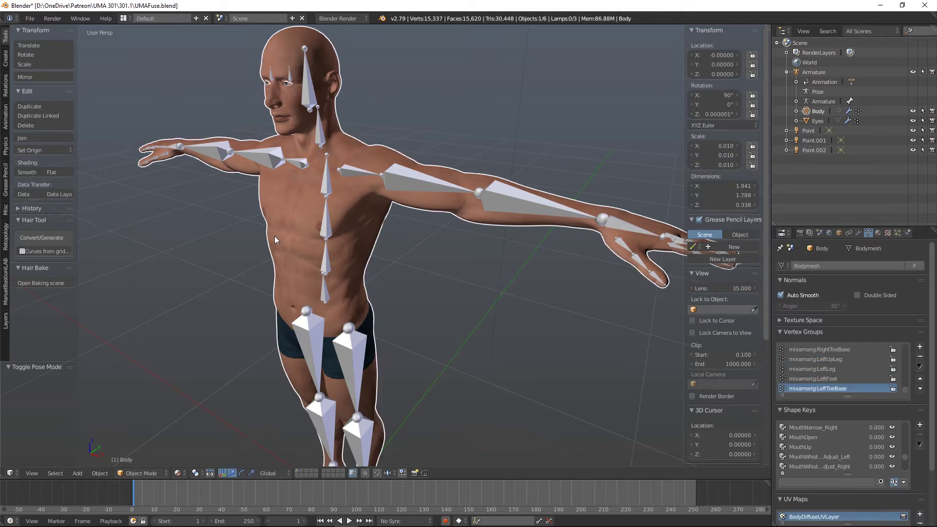
pyautogui.hotkey('ctrl', 'a')
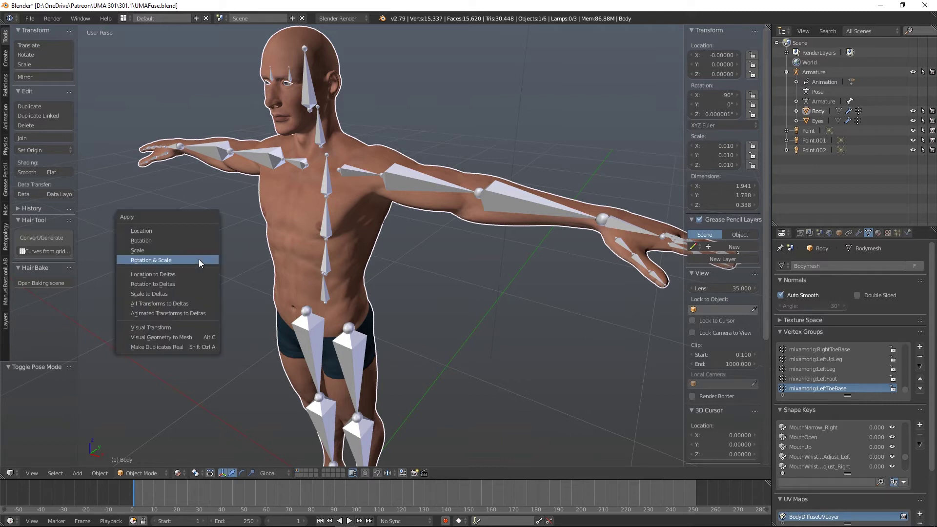
pyautogui.click(168, 259)
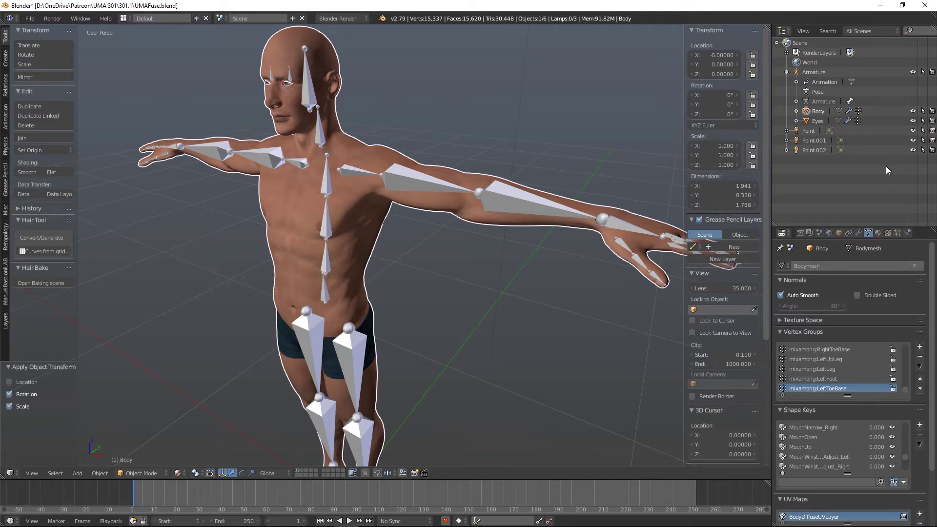
pyautogui.click(821, 121)
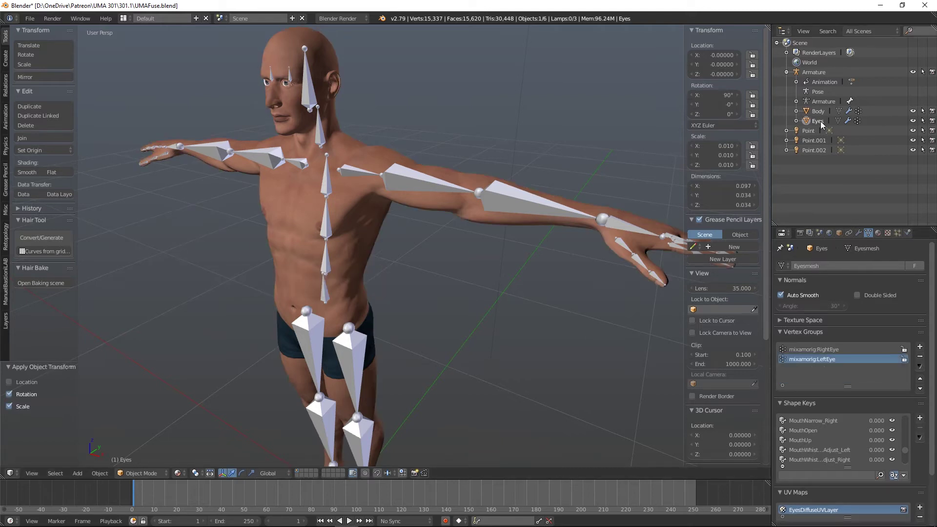
pyautogui.hotkey('ctrl', 'a')
pyautogui.click(213, 317)
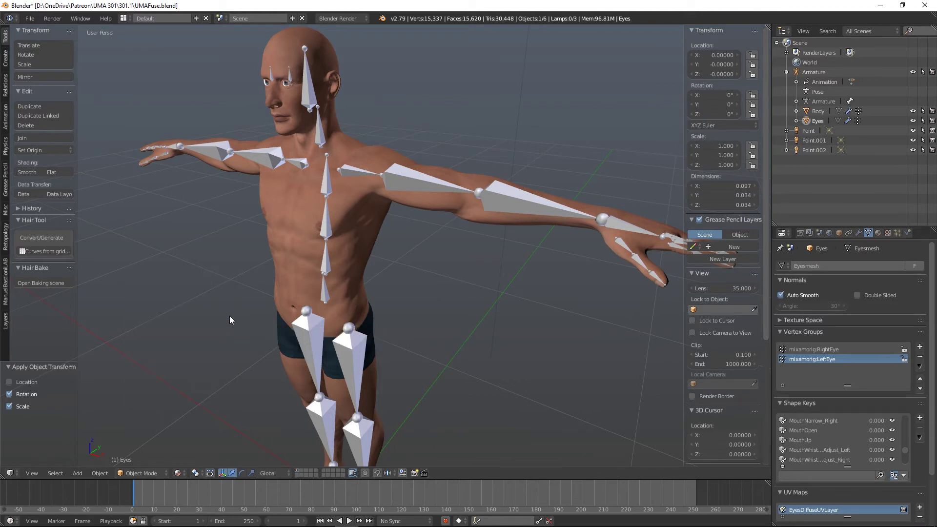
# Step: Verify the Body and Eyes transforms, then make the Armature active and orbit around it
pyautogui.click(817, 112)
pyautogui.click(819, 122)
pyautogui.click(819, 110)
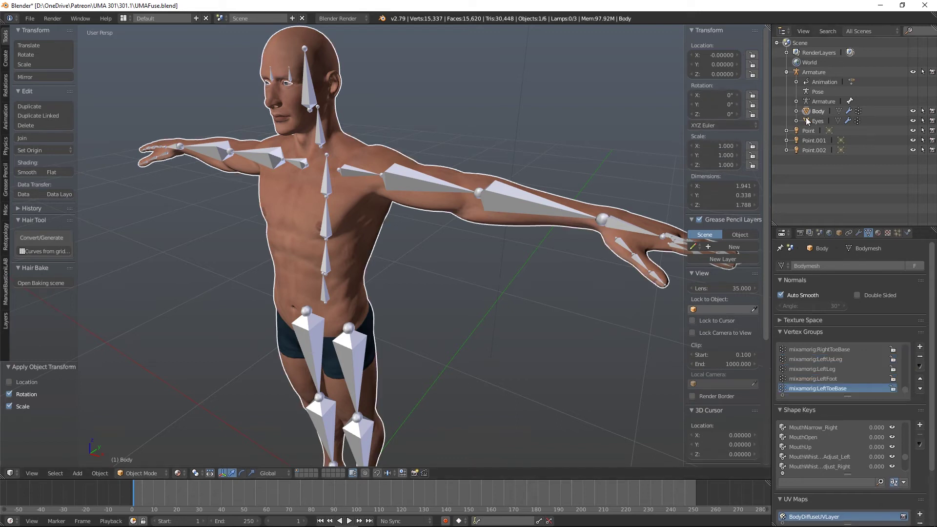
pyautogui.click(814, 72)
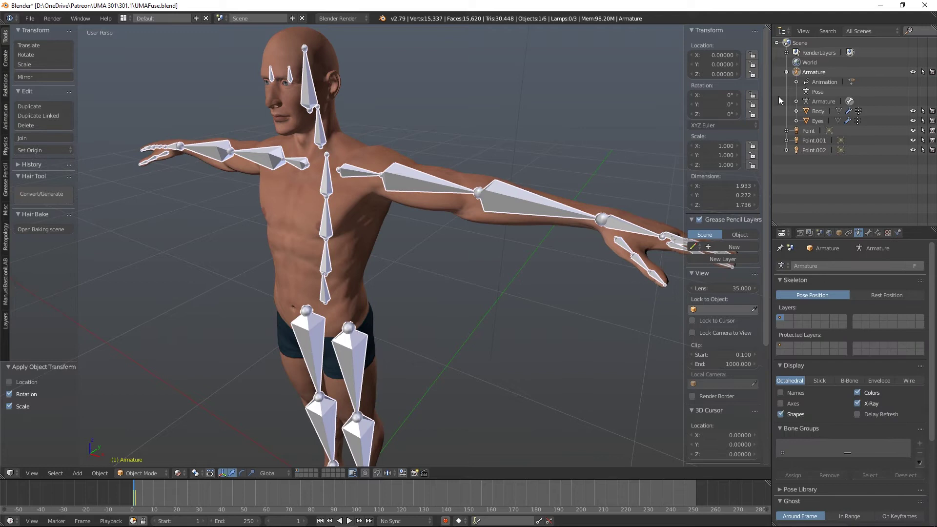
pyautogui.moveTo(435, 148); pyautogui.dragTo(485, 158, button='middle')
pyautogui.moveTo(406, 353); pyautogui.dragTo(468, 344, button='middle')
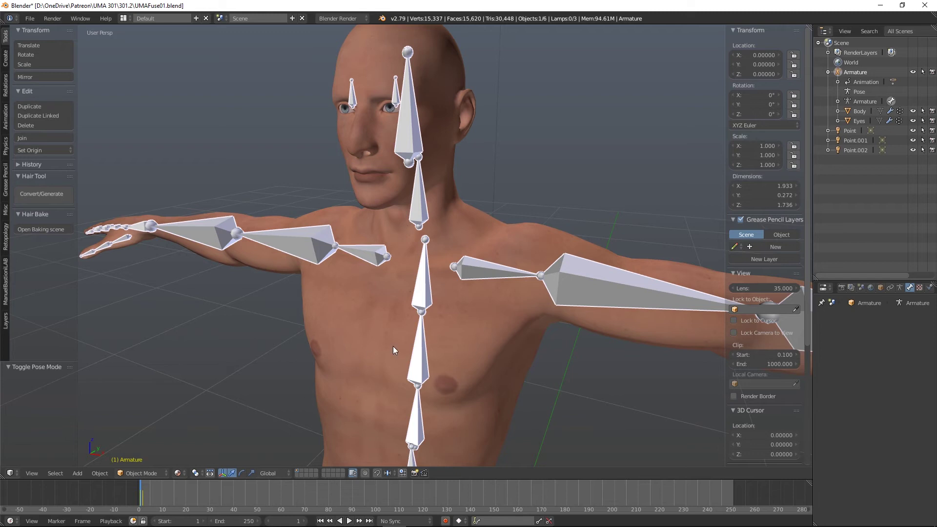
# Step: Zoom out to the rig's legs and back in to its head
pyautogui.scroll(-6, 326, 338)
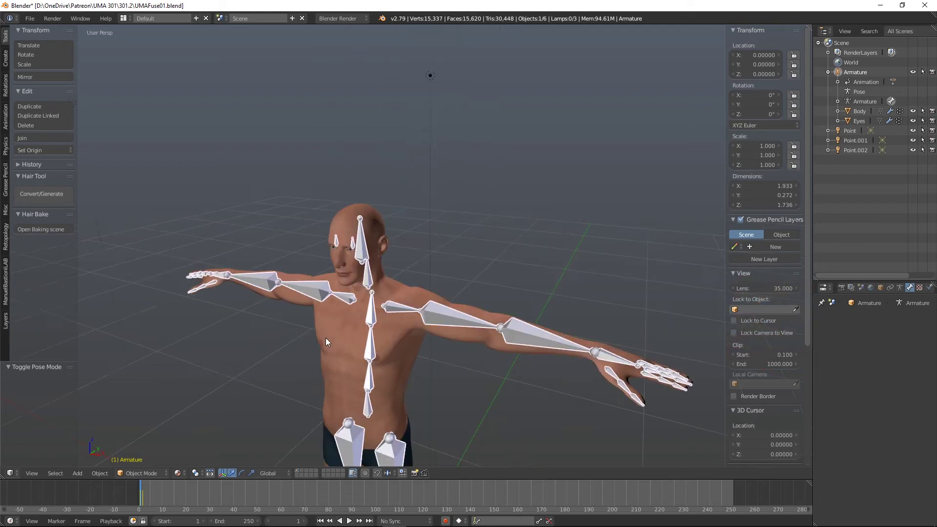
pyautogui.keyDown('shift'); pyautogui.scroll(-5, 361, 342); pyautogui.keyUp('shift')
pyautogui.scroll(2, 560, 286)
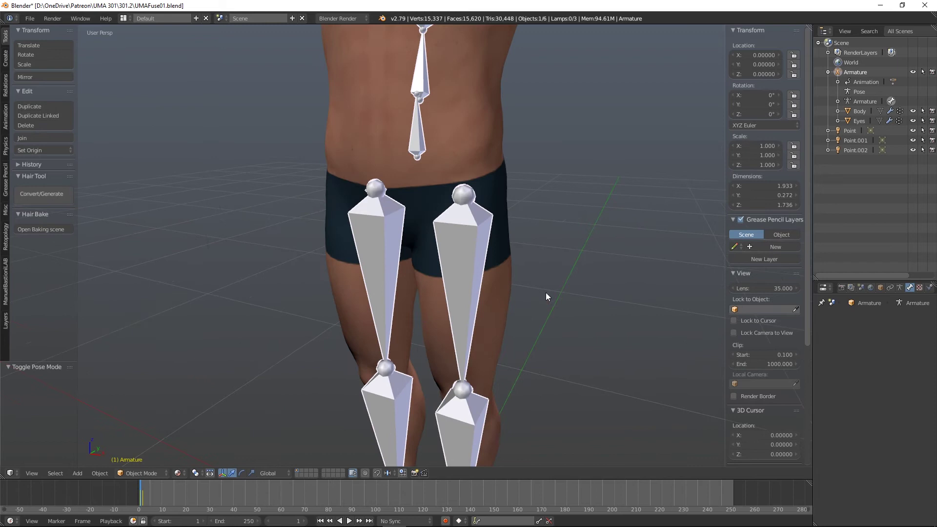
pyautogui.keyDown('shift'); pyautogui.scroll(5, 558, 349); pyautogui.keyUp('shift')
pyautogui.scroll(4, 561, 348)
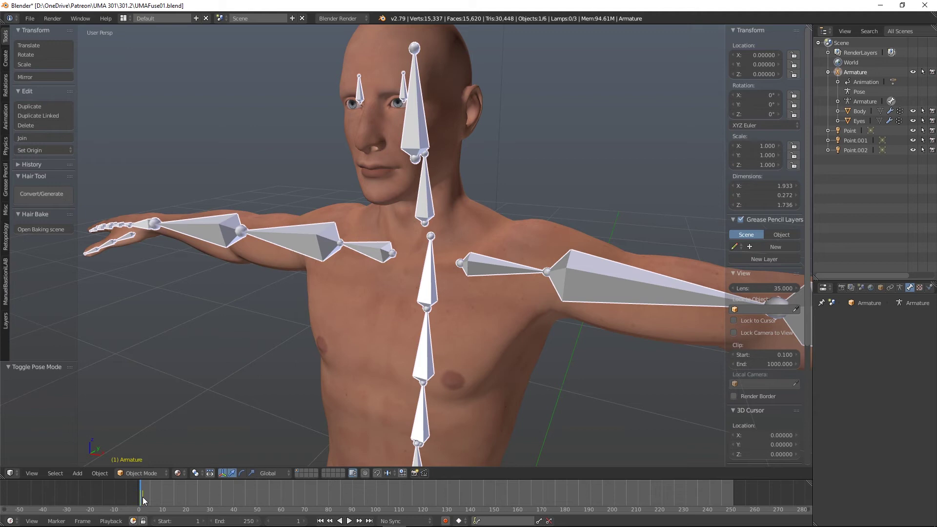
# Step: In Pose Mode, delete LocRotScale keyframes on frames 1 and 2, then return to frame 0
pyautogui.click(156, 476)
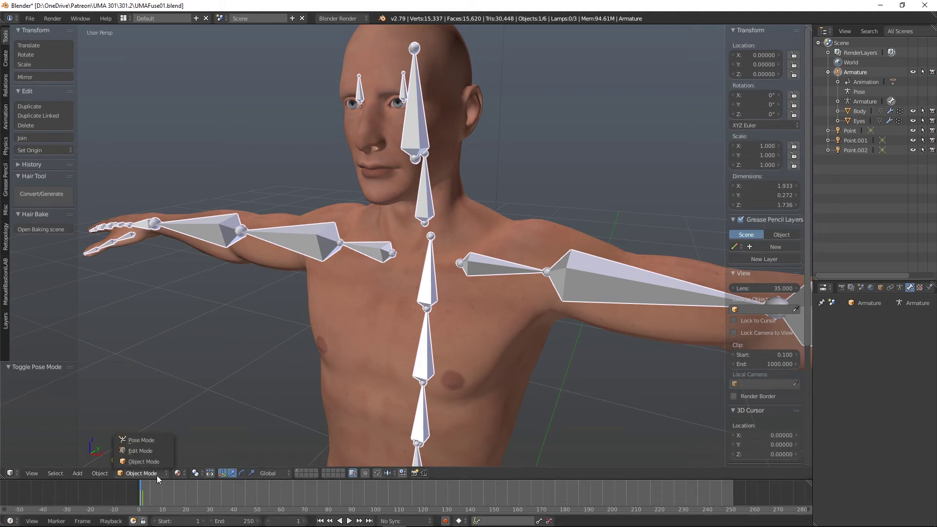
pyautogui.click(148, 441)
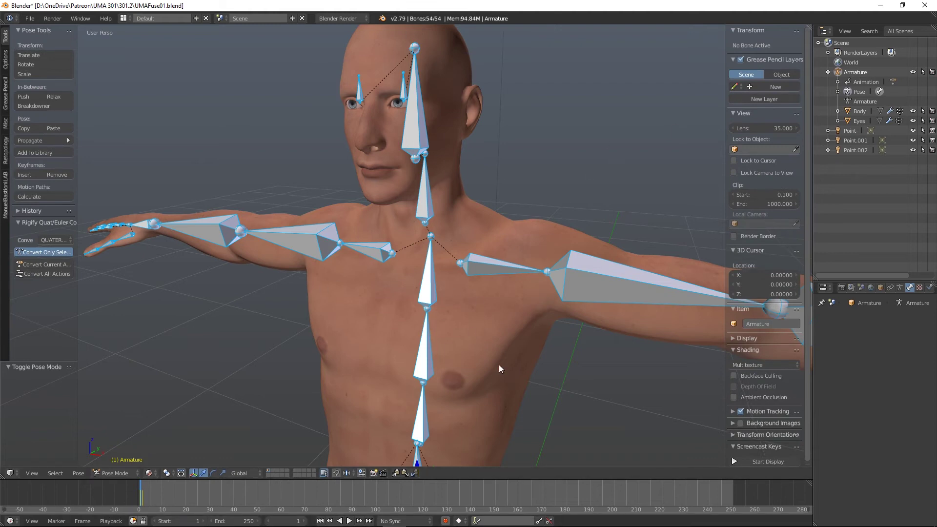
pyautogui.click(501, 521)
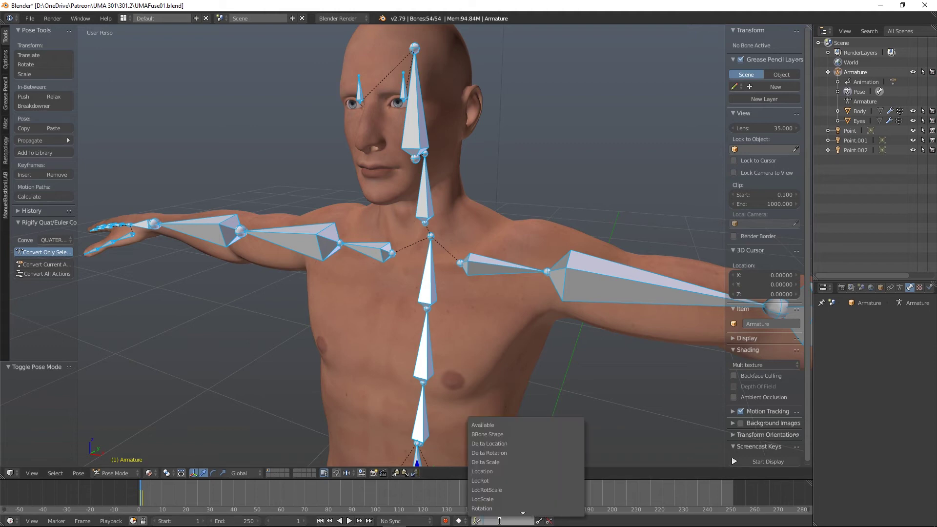
pyautogui.click(498, 490)
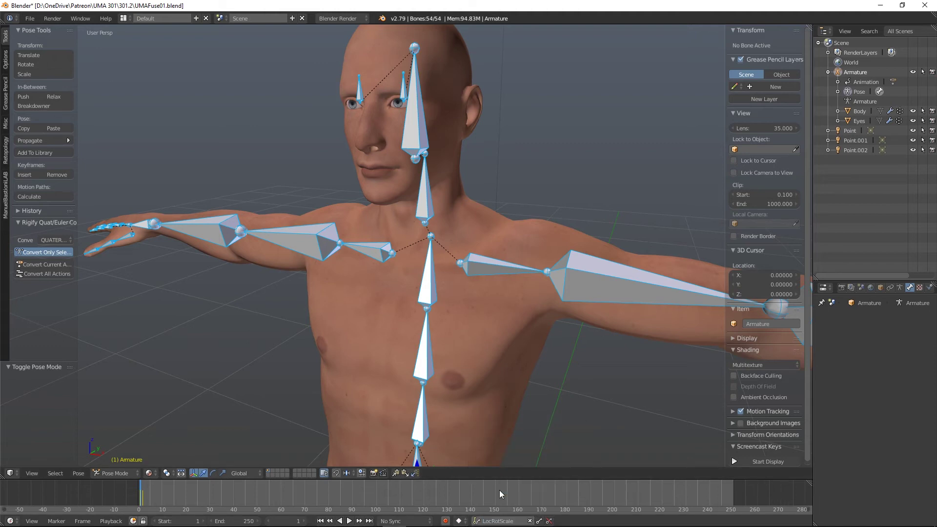
pyautogui.click(549, 521)
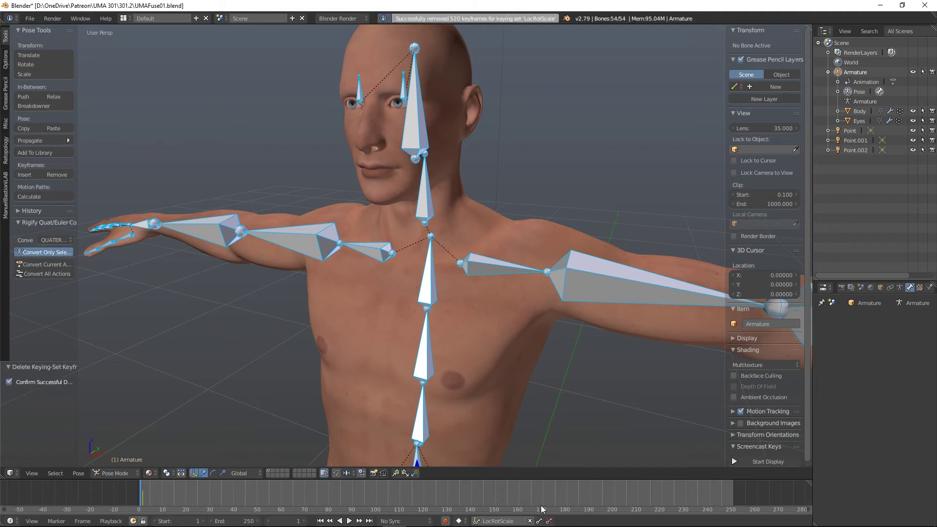
pyautogui.press('Right')
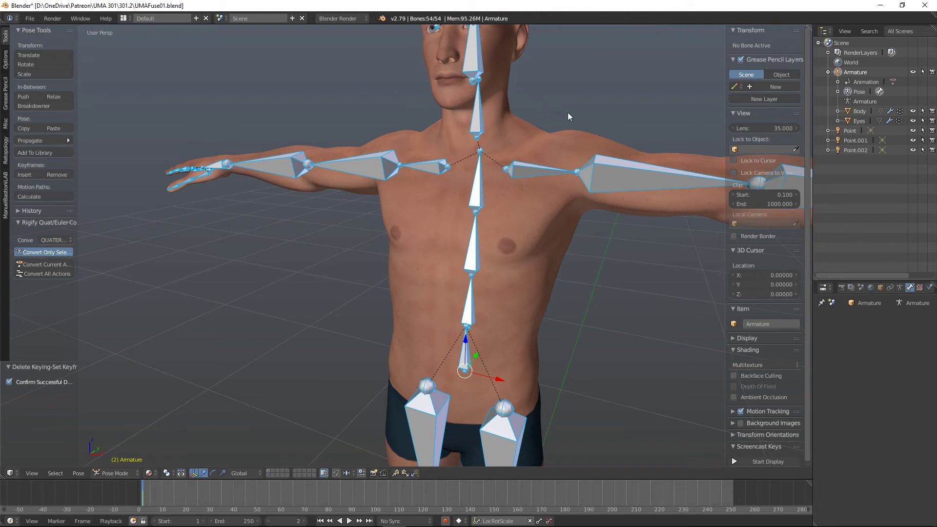
pyautogui.click(549, 521)
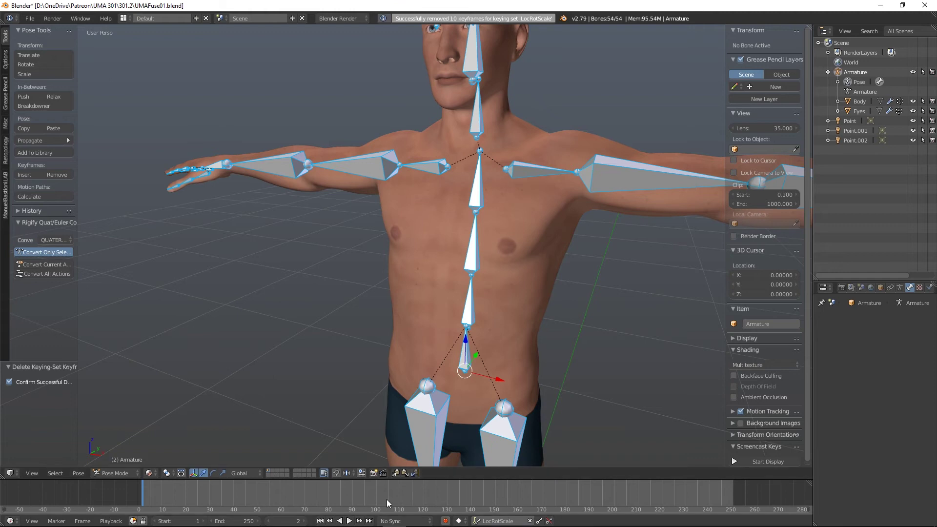
pyautogui.press('Left')
pyautogui.press('Left')
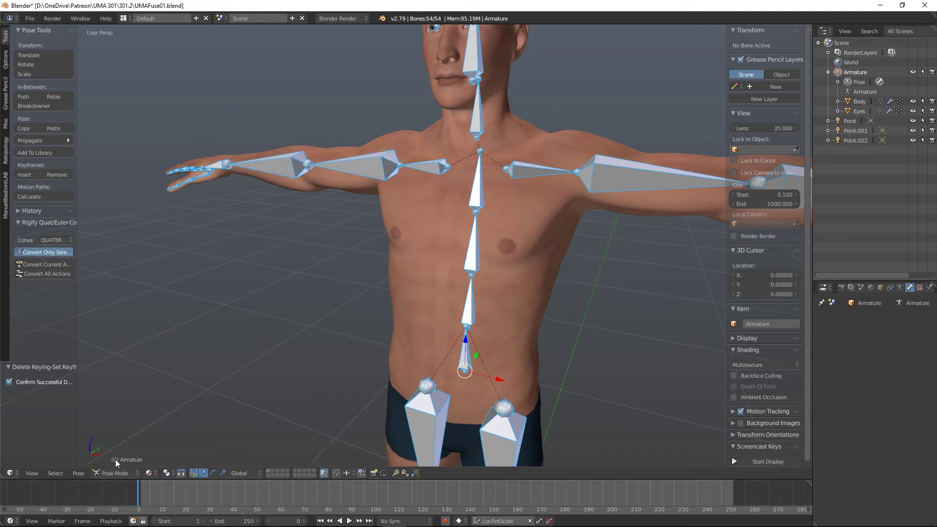
# Step: Clear all bone transforms via Pose > Clear Transform > All, then switch the armature back to Object Mode
pyautogui.click(77, 474)
pyautogui.moveTo(107, 417)
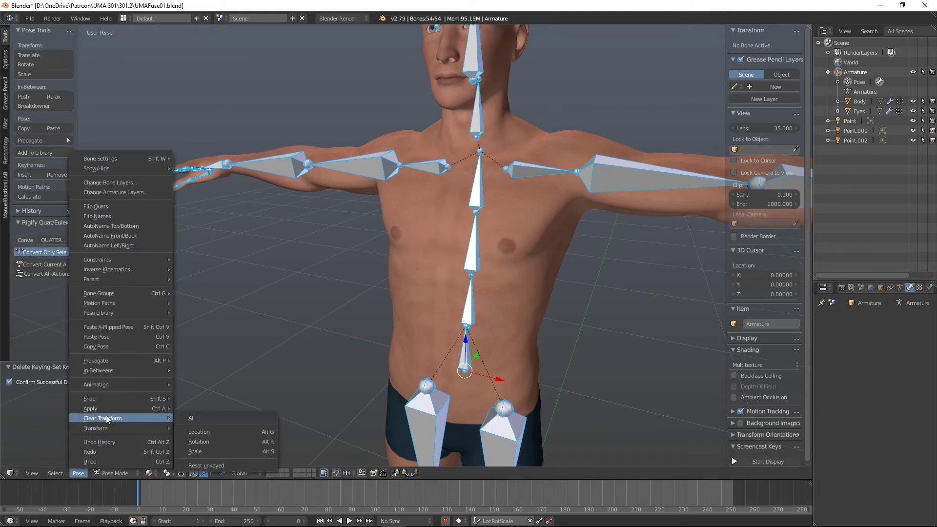
pyautogui.click(223, 420)
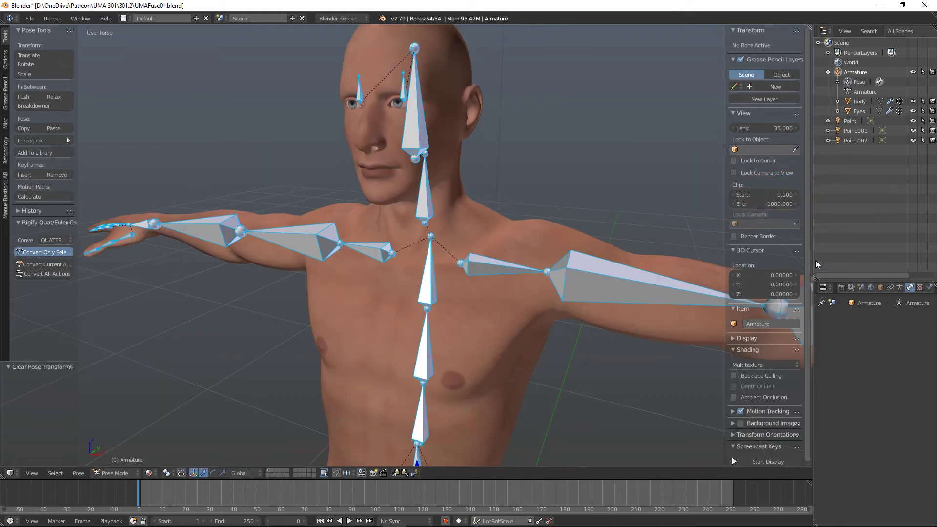
pyautogui.click(103, 473)
pyautogui.click(118, 461)
pyautogui.scroll(-4, 517, 395)
pyautogui.keyDown('shift'); pyautogui.moveTo(528, 407); pyautogui.dragTo(525, 345, button='middle'); pyautogui.keyUp('shift')
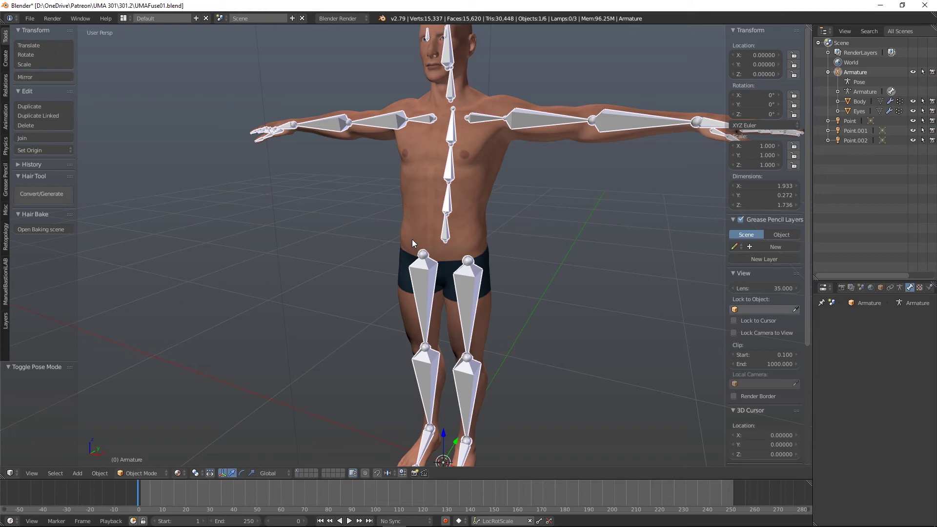
pyautogui.press('Home')
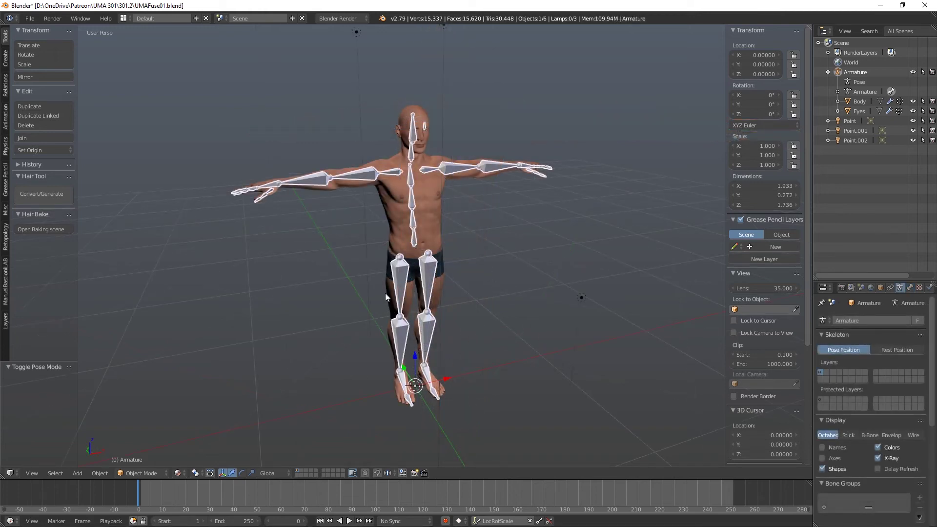
pyautogui.scroll(2, 487, 344)
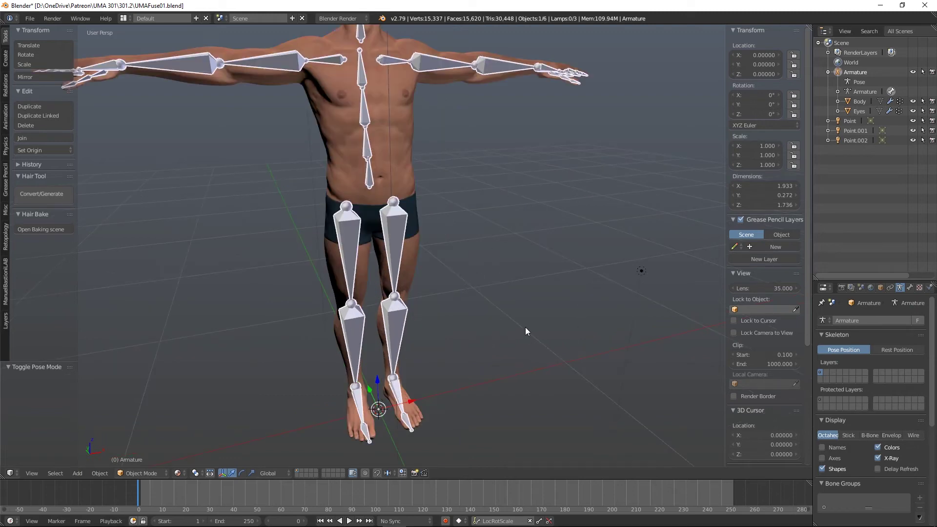
pyautogui.moveTo(525, 327); pyautogui.dragTo(502, 317, button='middle')
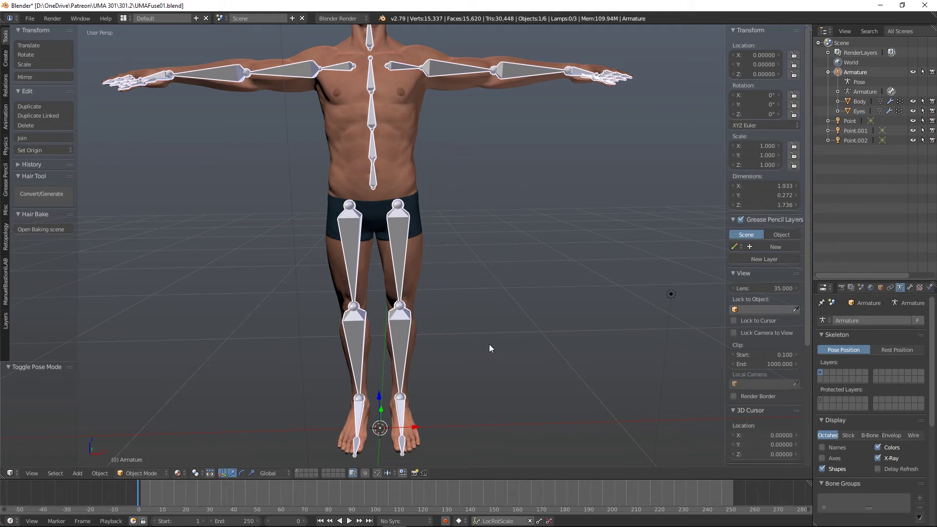
pyautogui.moveTo(539, 286); pyautogui.dragTo(506, 361, button='middle')
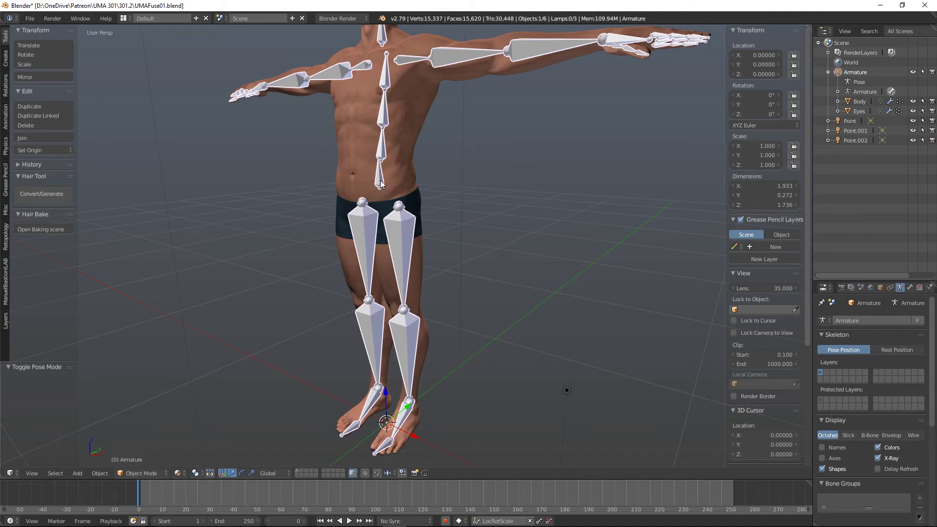
pyautogui.moveTo(461, 218)
pyautogui.mouseDown(button='middle')
pyautogui.moveTo(483, 224)
pyautogui.moveTo(459, 227)
pyautogui.mouseUp(button='middle')
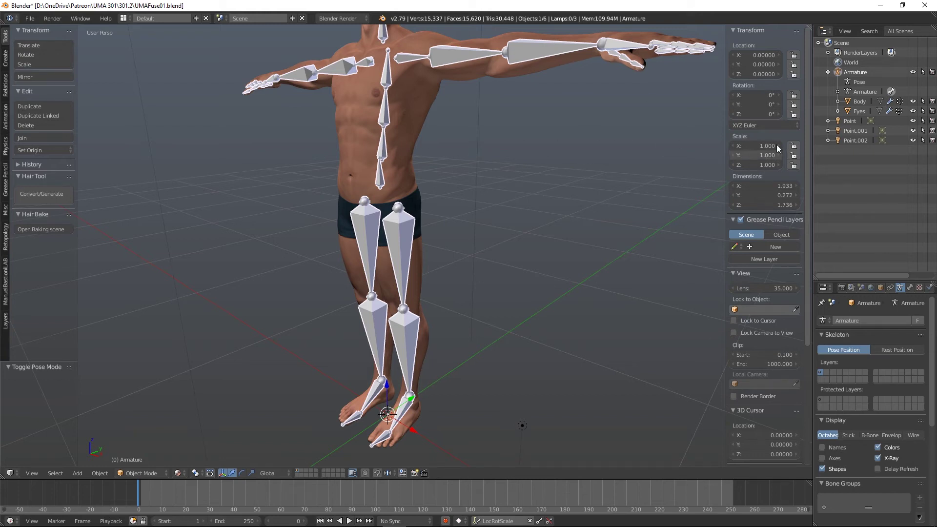
# Step: Expand Armature and mixamorig:Hips in a widened Outliner to list Spine and both upper-leg bones, and widen the tool shelf
pyautogui.moveTo(813, 104); pyautogui.dragTo(797, 107)
pyautogui.click(821, 92)
pyautogui.click(831, 101)
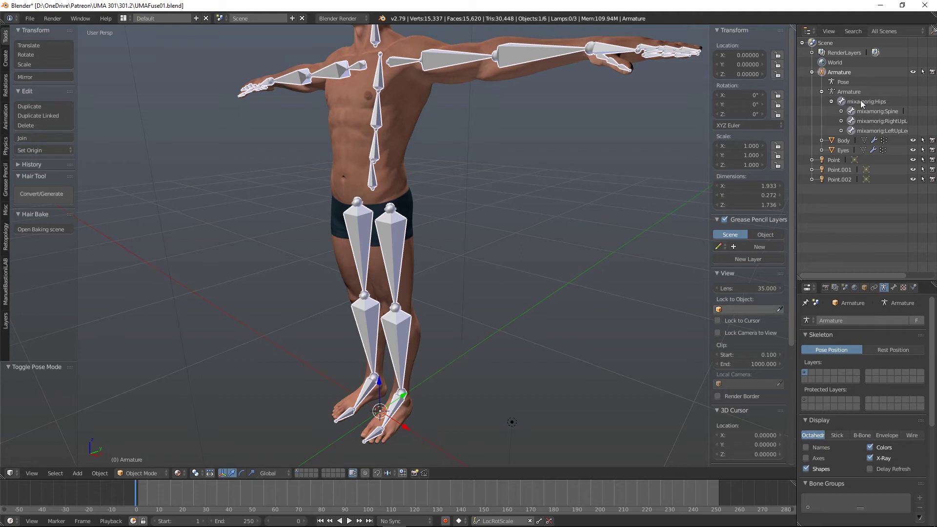
pyautogui.click(841, 112)
pyautogui.click(842, 112)
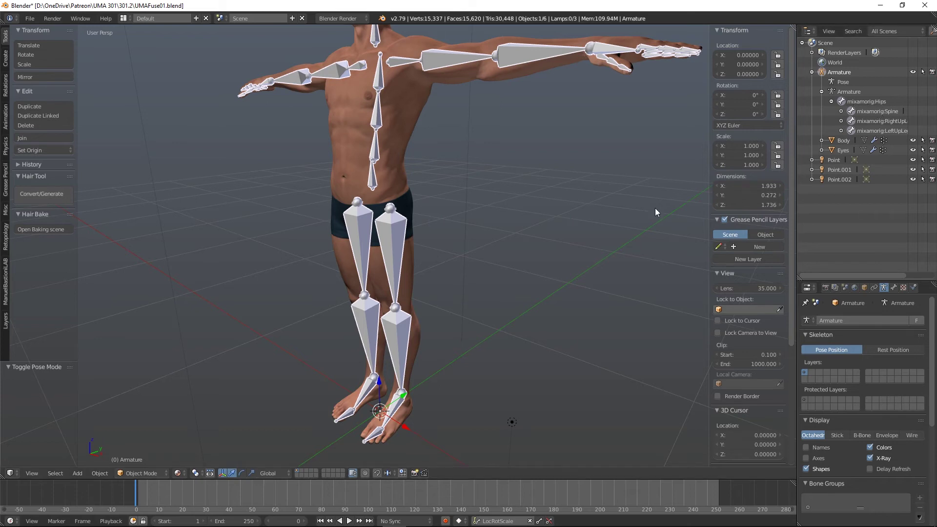
pyautogui.moveTo(77, 252); pyautogui.dragTo(129, 252)
# Step: In the Simple Renaming Panel's Bone mode, replace 'mixamorig:' with nothing across all bone names
pyautogui.click(6, 211)
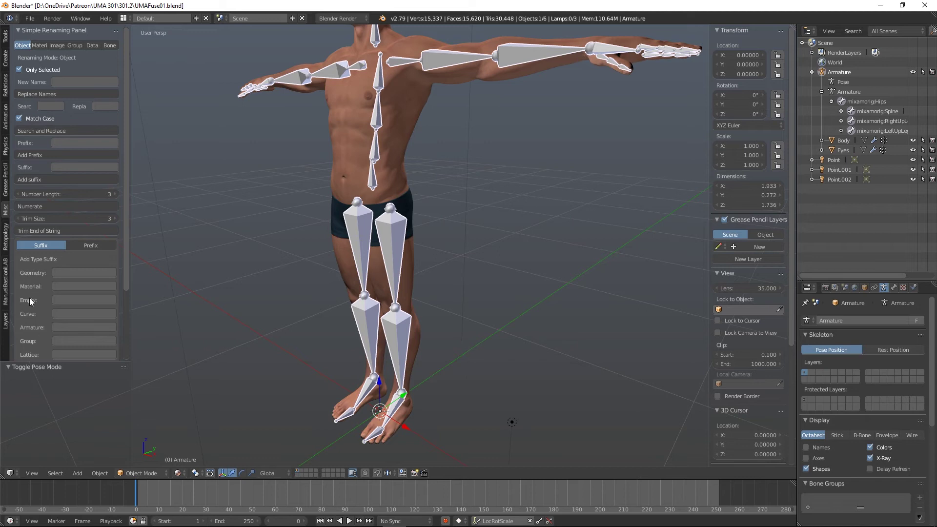
pyautogui.click(109, 45)
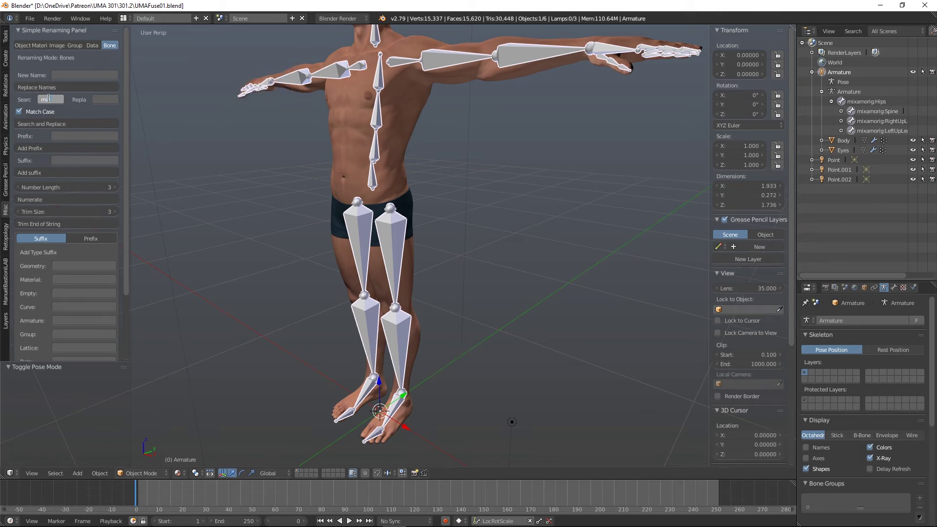
pyautogui.write('g:')
pyautogui.click(42, 125)
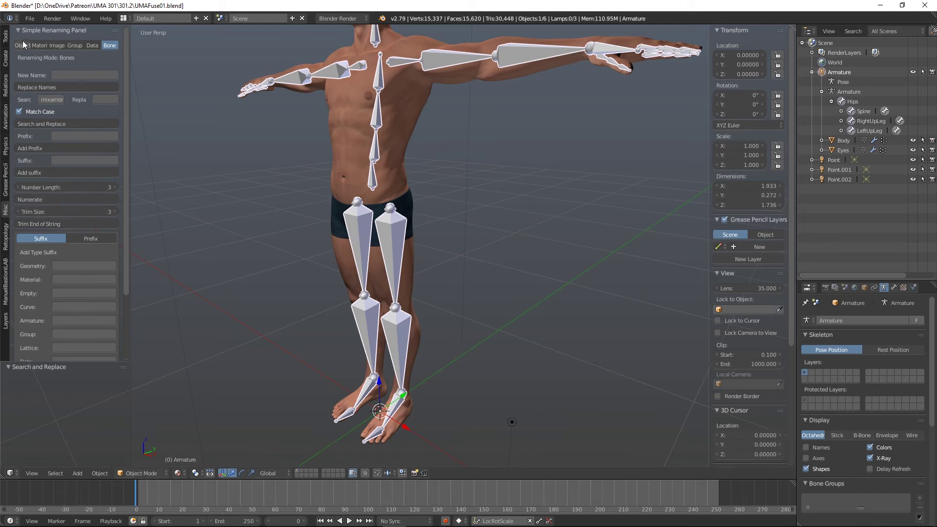
pyautogui.click(5, 38)
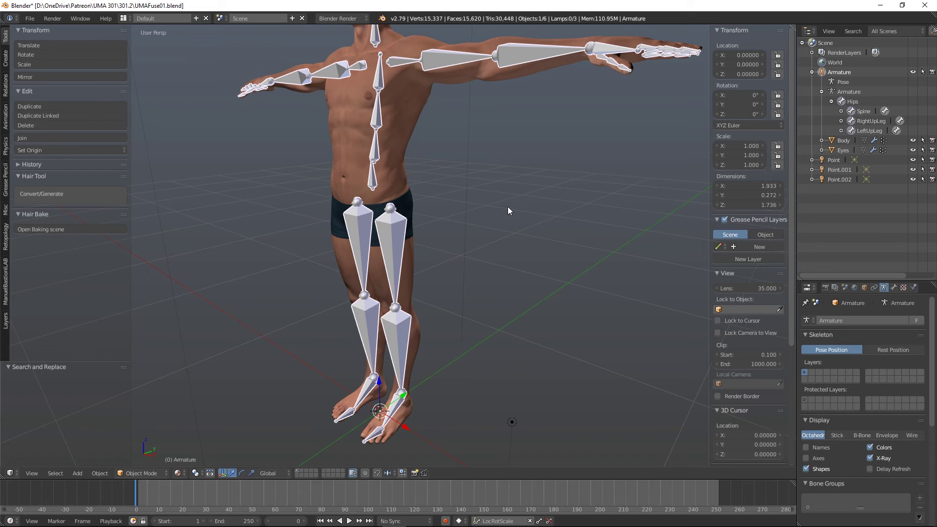
# Step: In Edit Mode, add a single bone at the origin and name it Global
pyautogui.click(161, 473)
pyautogui.click(144, 449)
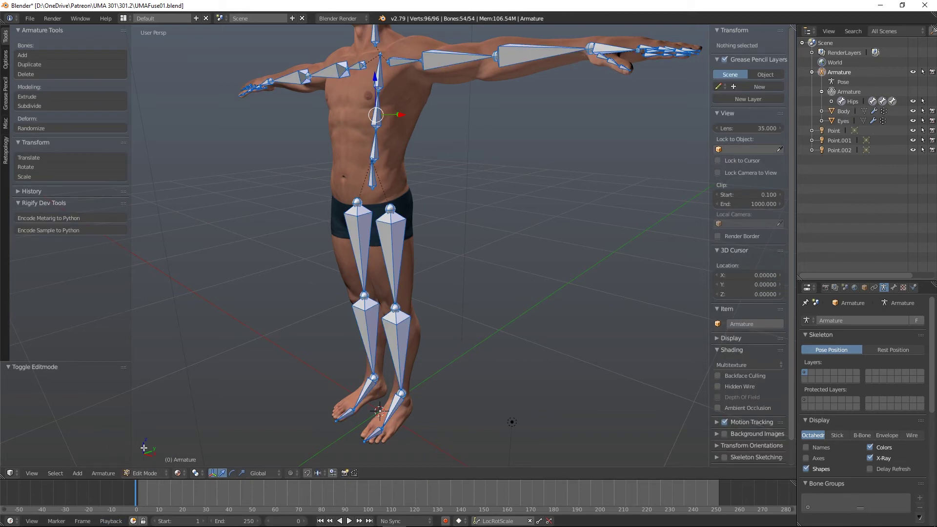
pyautogui.click(78, 474)
pyautogui.click(88, 462)
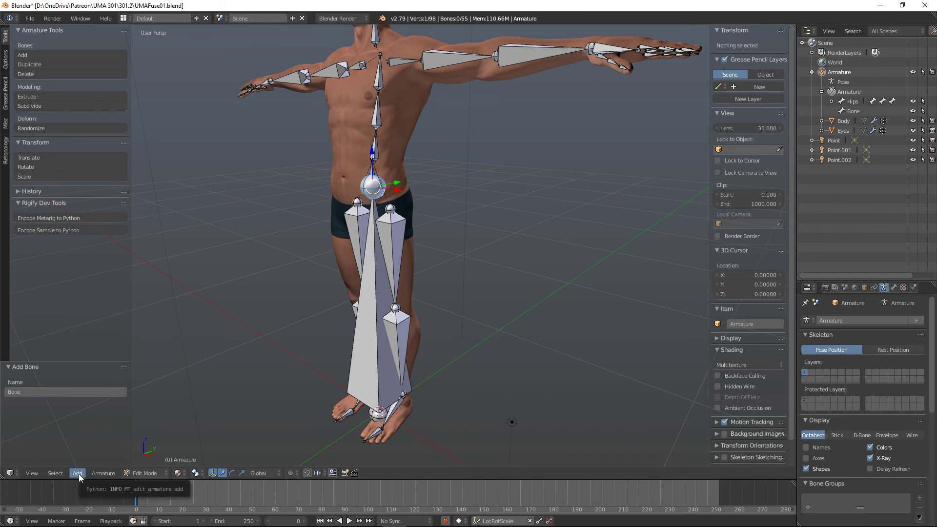
pyautogui.click(864, 112)
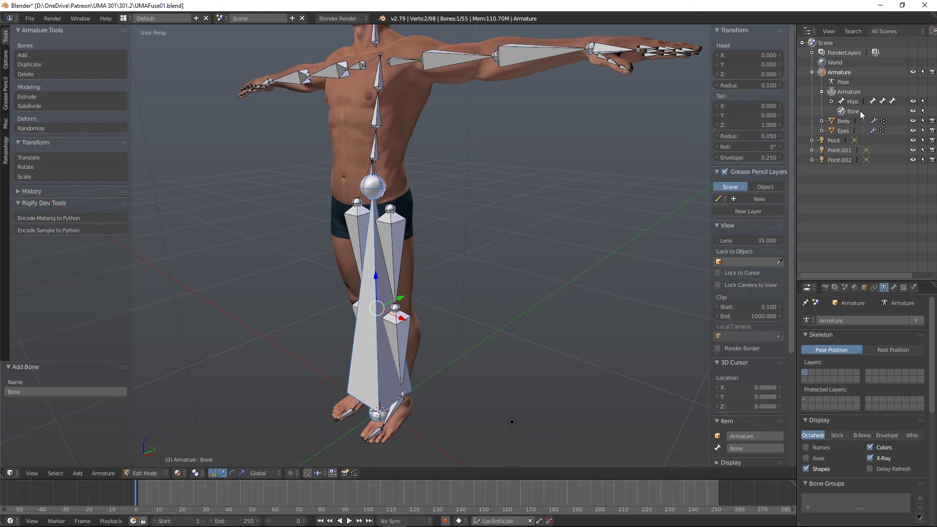
pyautogui.doubleClick(859, 112)
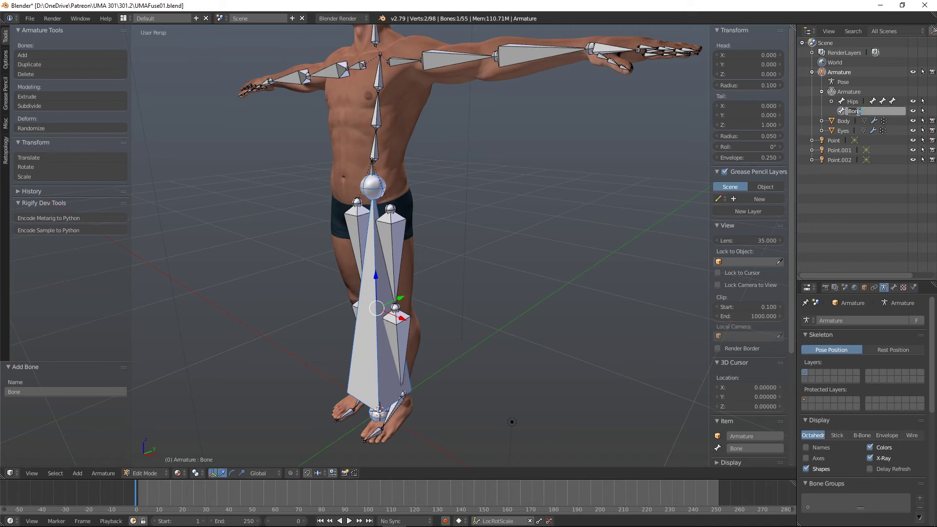
pyautogui.write('Global')
pyautogui.press('Return')
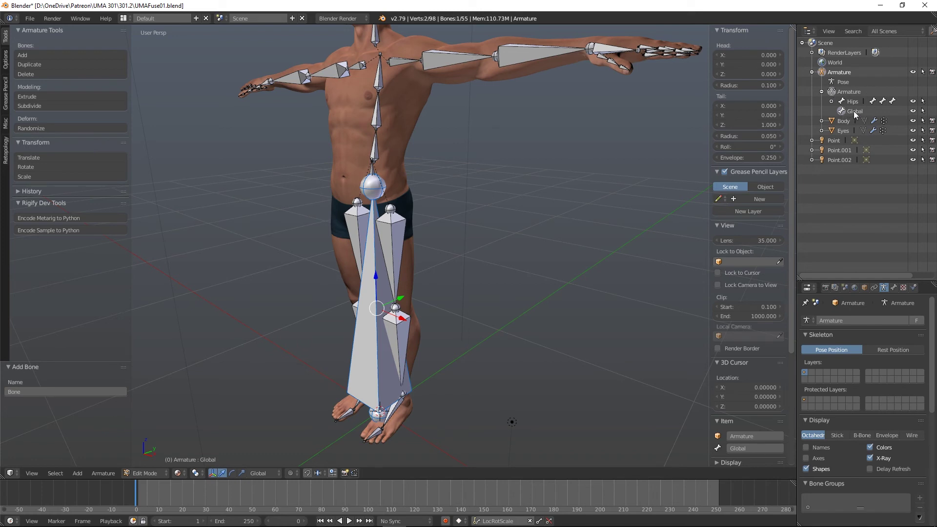
# Step: In the Bone properties Transform panel, set the Global bone's head Y to 0.001
pyautogui.click(892, 288)
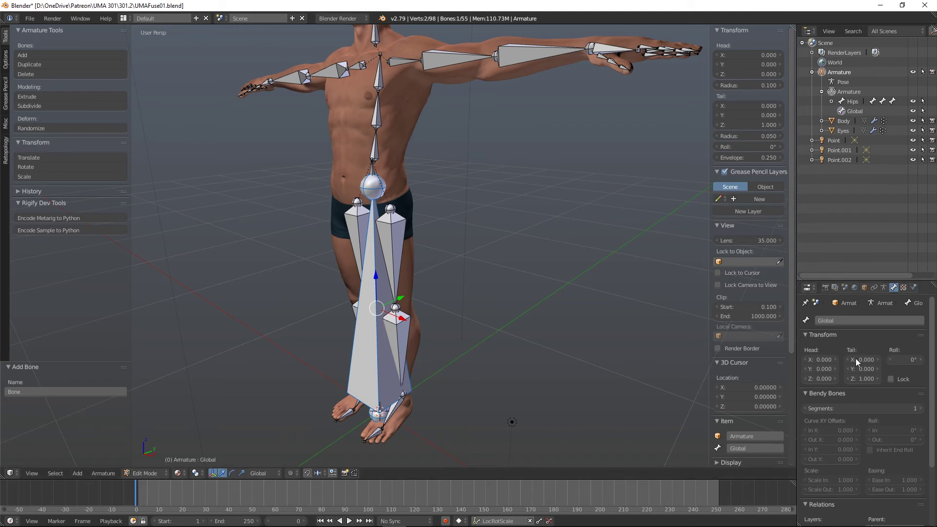
pyautogui.click(818, 370)
pyautogui.write('0')
# Step: Set the Global bone's tail Z to 0 and head Y to 0.01 so it lies flat at the origin
pyautogui.click(867, 379)
pyautogui.write('0')
pyautogui.press('Return')
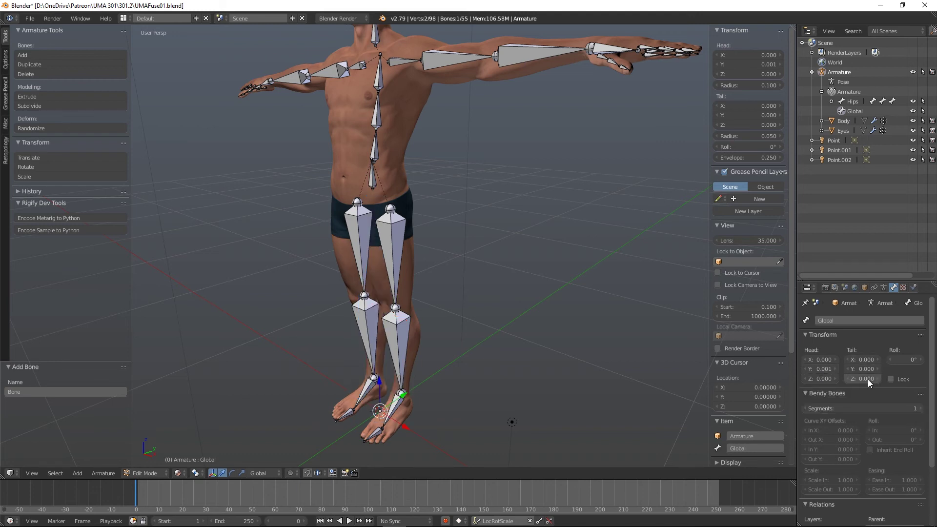
pyautogui.press('KP_Decimal')
pyautogui.scroll(-5, 396, 422)
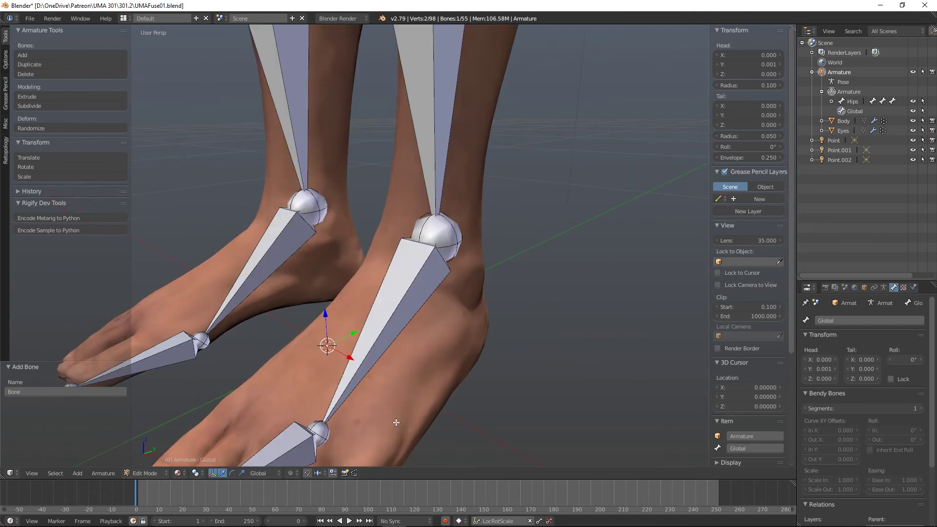
pyautogui.scroll(3, 456, 389)
pyautogui.moveTo(512, 394); pyautogui.dragTo(430, 411, button='middle')
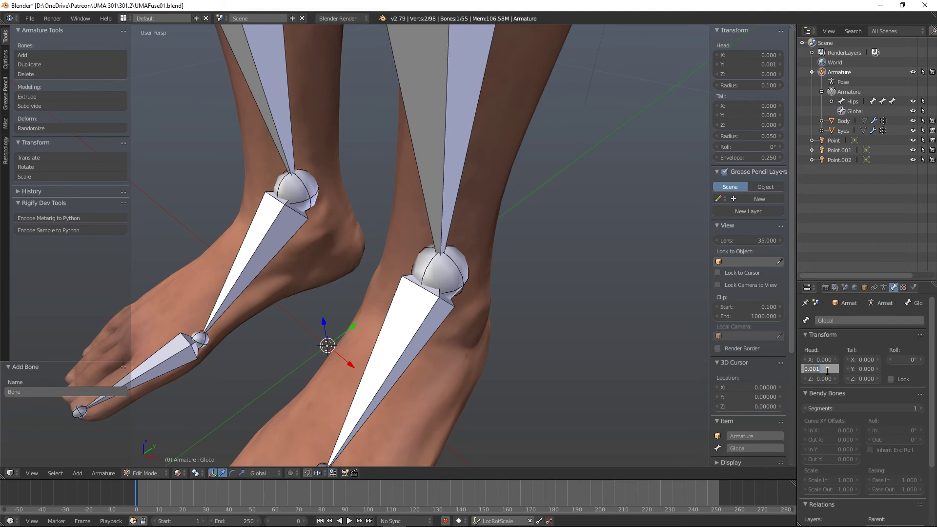
pyautogui.write('0.01')
pyautogui.press('Return')
pyautogui.moveTo(400, 376); pyautogui.dragTo(510, 384, button='middle')
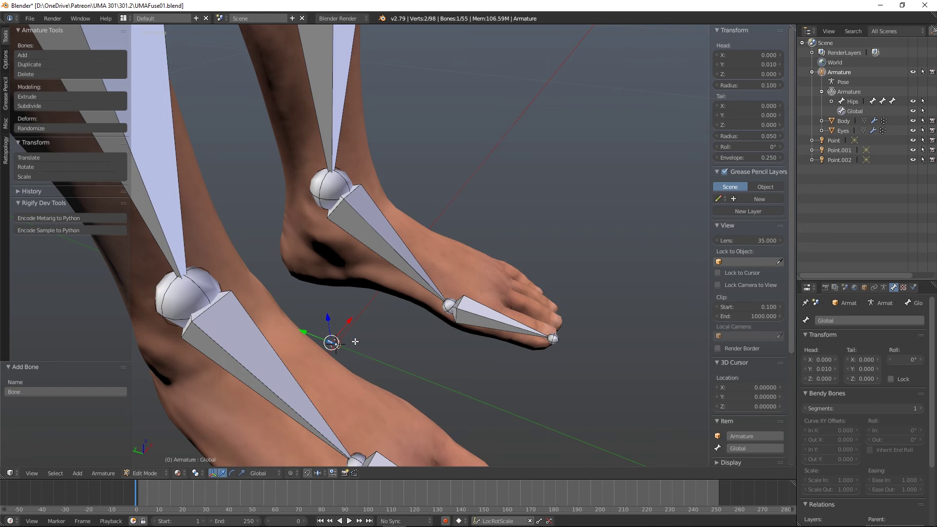
pyautogui.keyDown('ctrl'); pyautogui.scroll(-2, 360, 346); pyautogui.keyUp('ctrl')
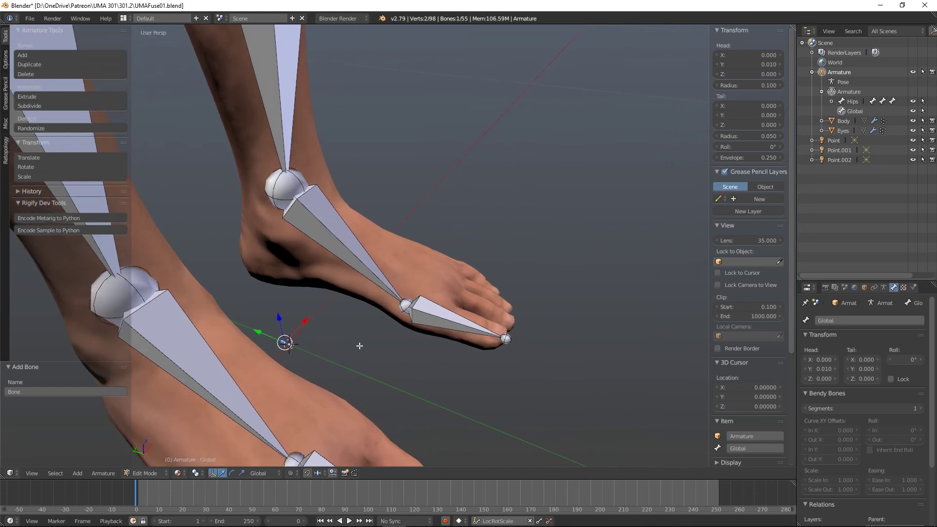
pyautogui.scroll(-4, 361, 347)
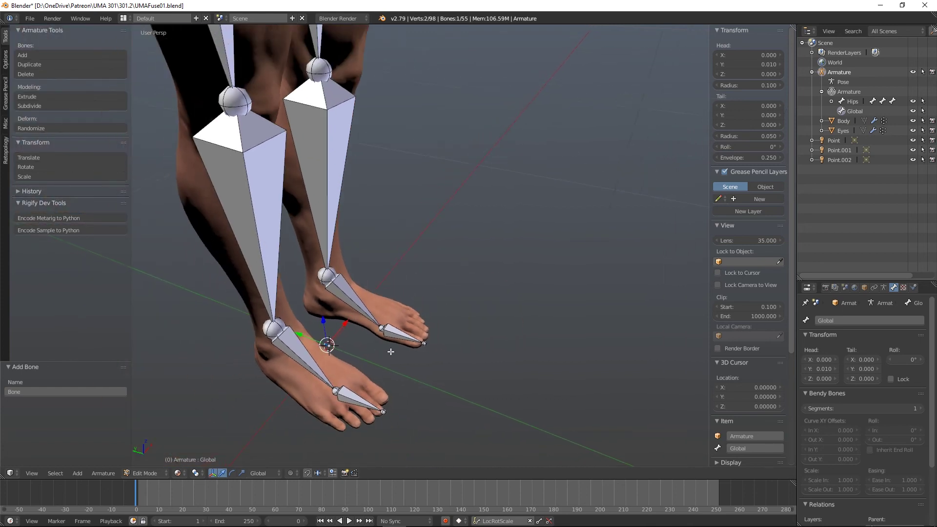
pyautogui.scroll(6, 368, 350)
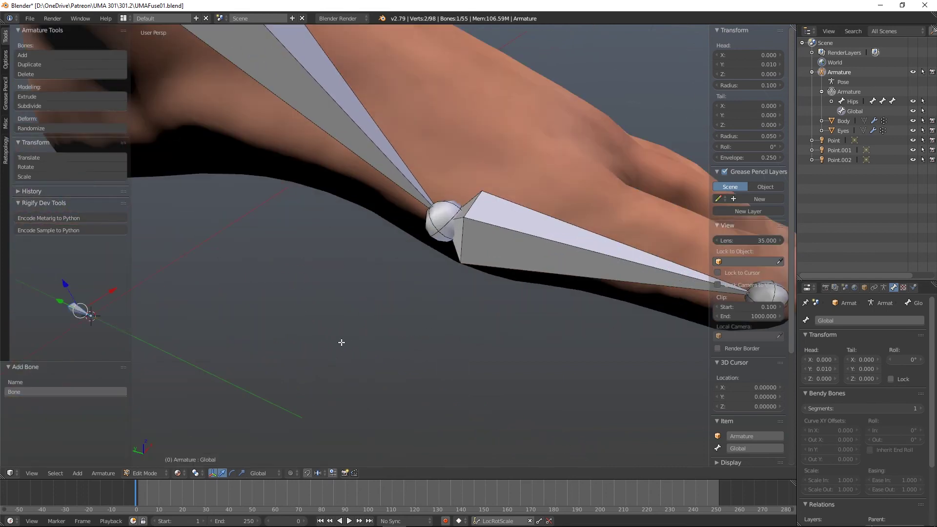
pyautogui.scroll(-6, 355, 345)
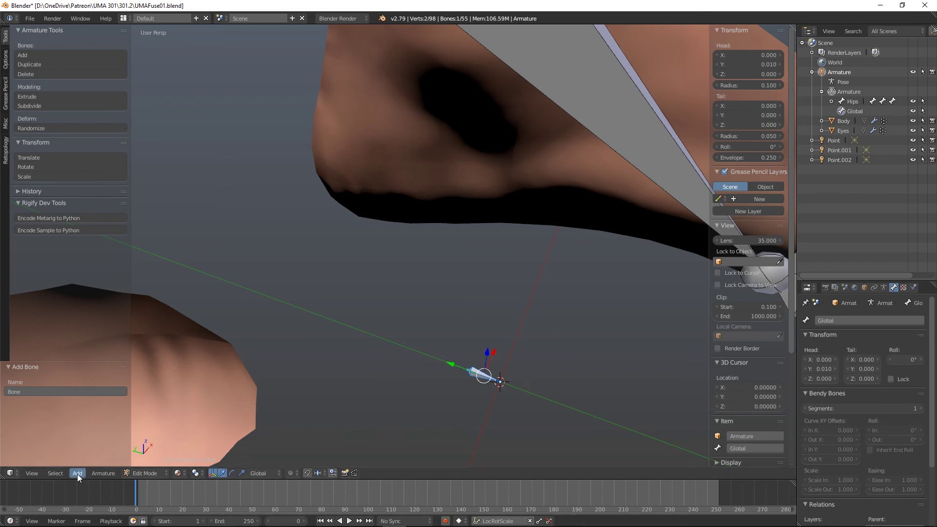
# Step: Add a single new bone and rename it Position in the Outliner
pyautogui.click(103, 473)
pyautogui.press('Escape')
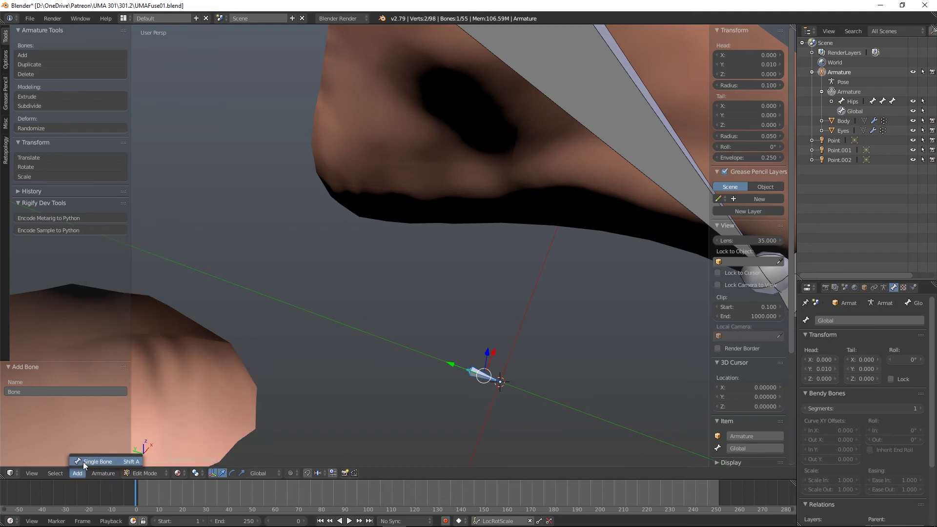
pyautogui.press('KP_Decimal')
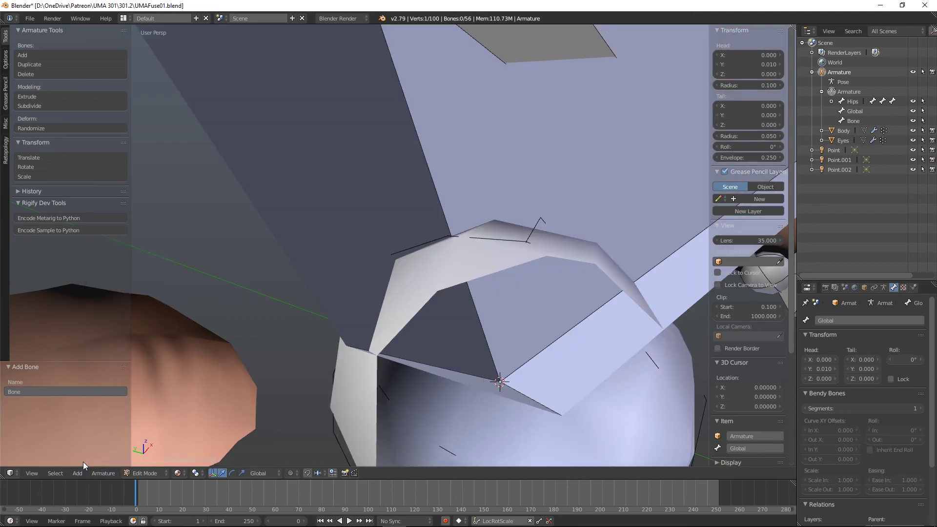
pyautogui.doubleClick(860, 121)
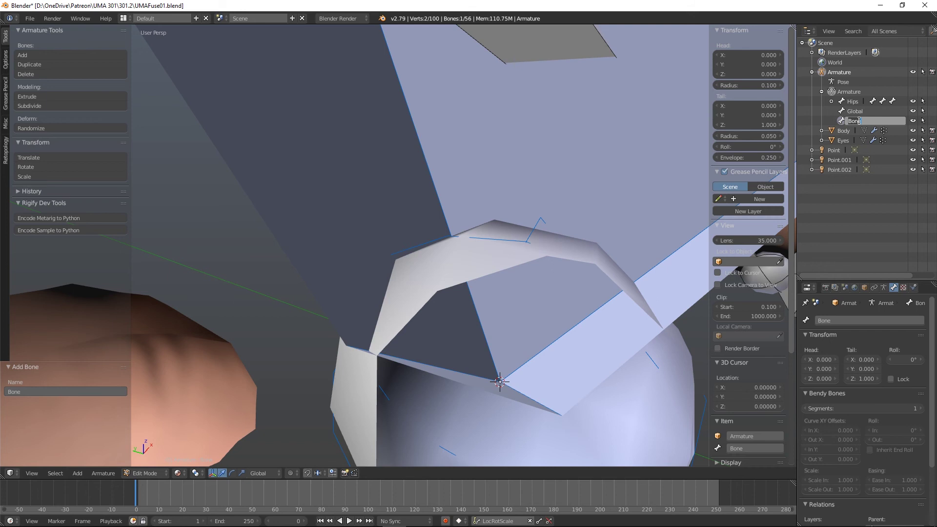
pyautogui.write('Position')
pyautogui.press('Return')
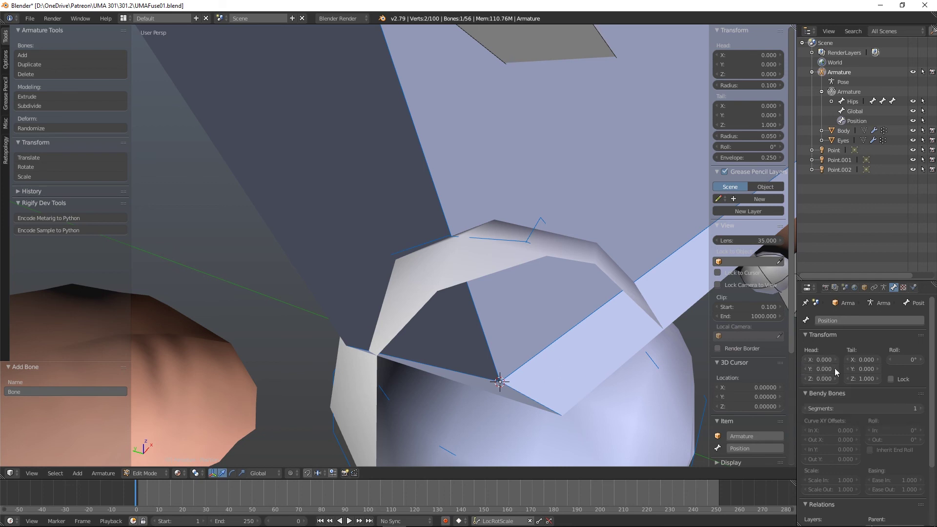
# Step: Set the Position bone's tail Z to 0 and tail Y to 0.010
pyautogui.click(866, 378)
pyautogui.write('0')
pyautogui.press('Return')
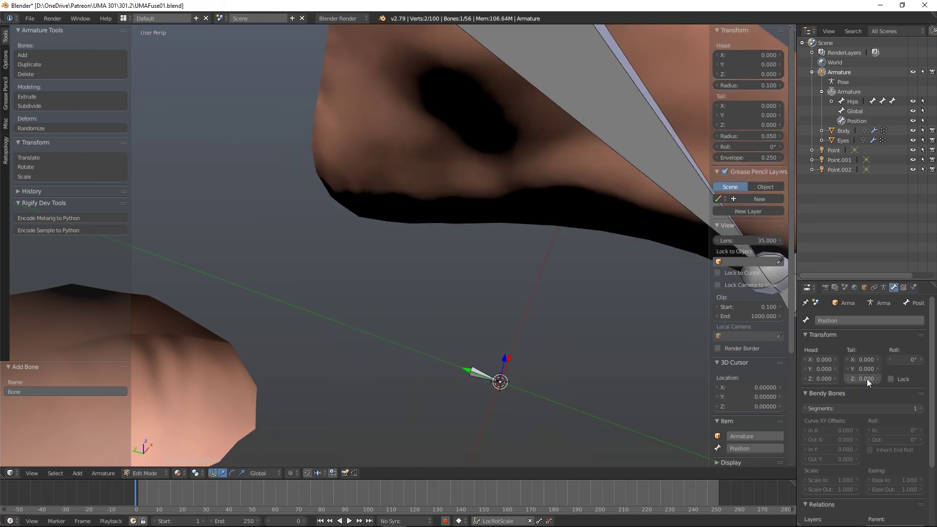
pyautogui.click(868, 369)
pyautogui.write('0.01')
pyautogui.press('Return')
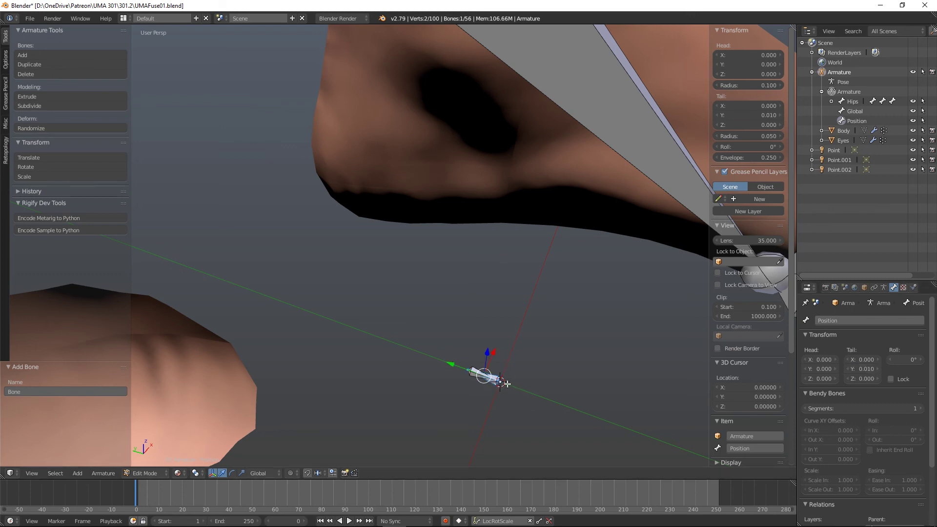
pyautogui.moveTo(556, 370); pyautogui.dragTo(433, 361, button='middle')
pyautogui.scroll(-5, 429, 360)
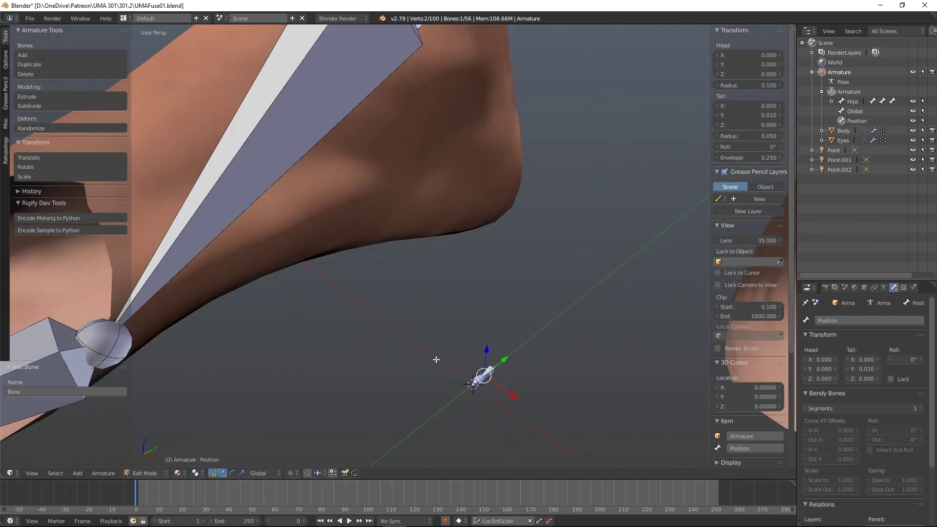
pyautogui.scroll(-2, 675, 301)
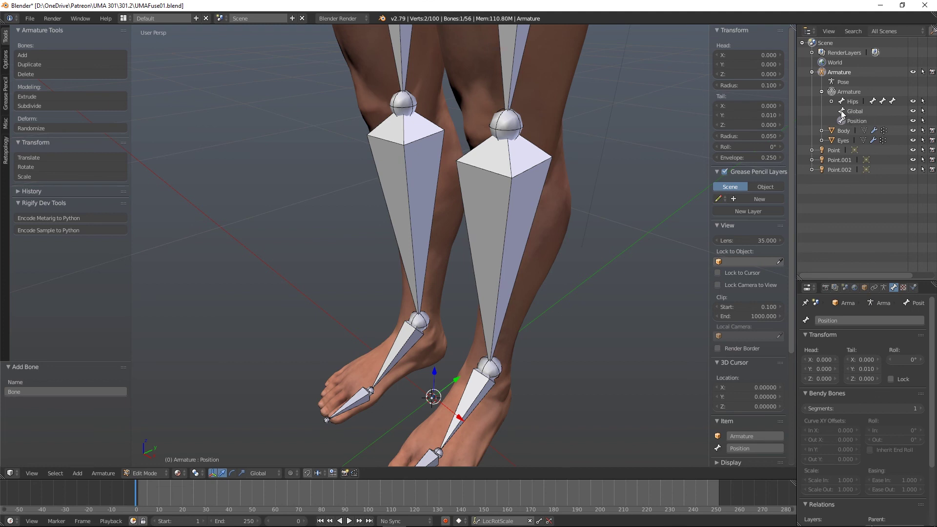
# Step: Parent Position to Global with Keep Offset
pyautogui.click(841, 111)
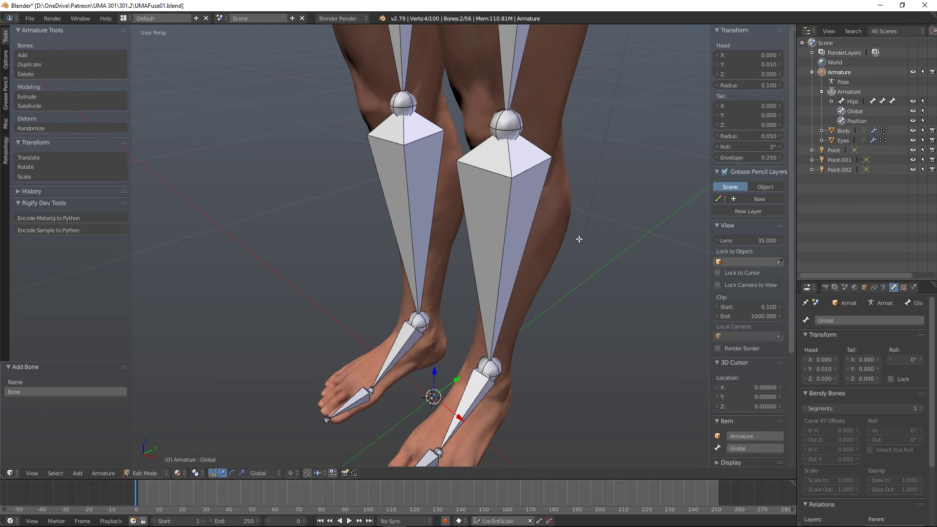
pyautogui.hotkey('ctrl', 'p')
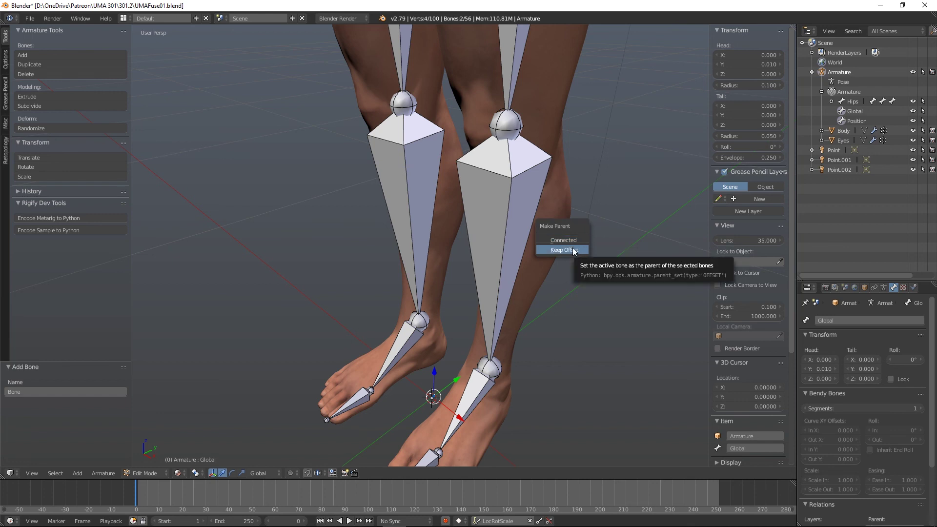
pyautogui.click(564, 250)
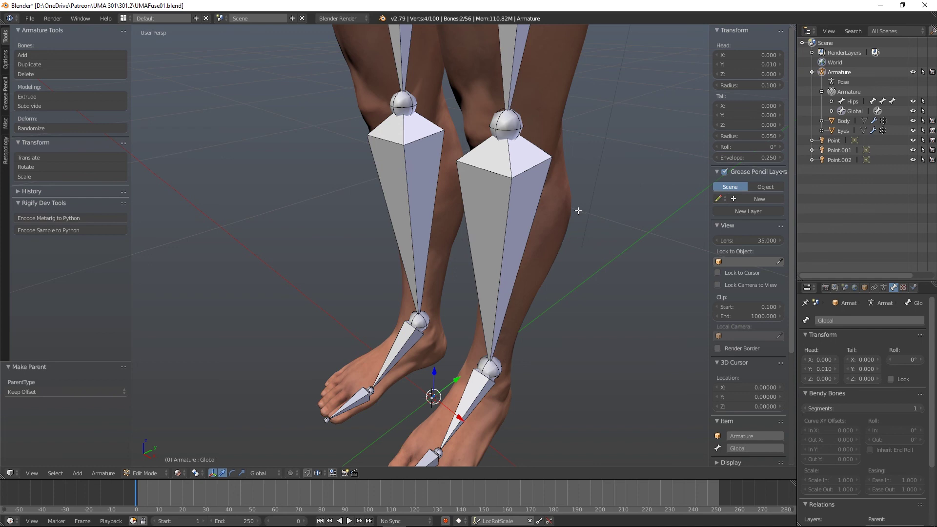
# Step: Parent Hips to Position with Keep Offset and expand Position to confirm Hips beneath it
pyautogui.click(831, 112)
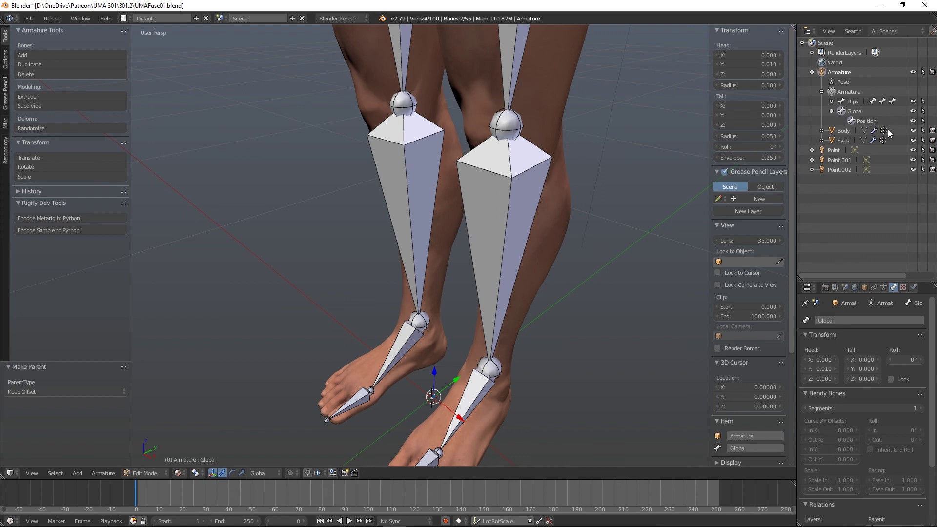
pyautogui.click(856, 105)
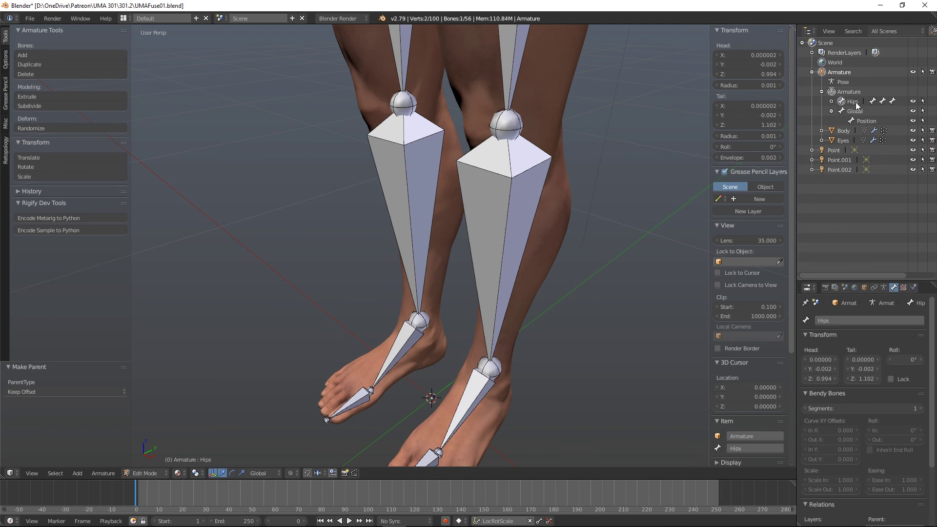
pyautogui.keyDown('ctrl'); pyautogui.click(865, 122); pyautogui.keyUp('ctrl')
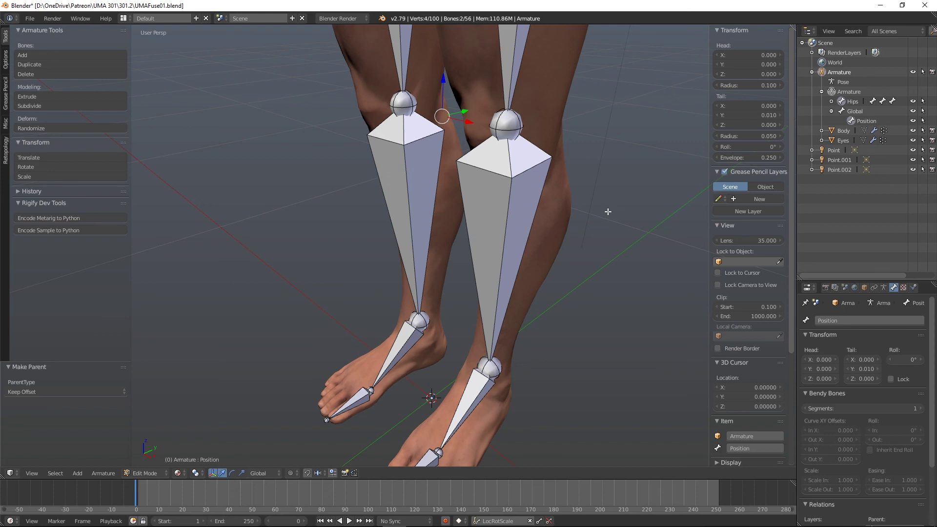
pyautogui.hotkey('ctrl', 'p')
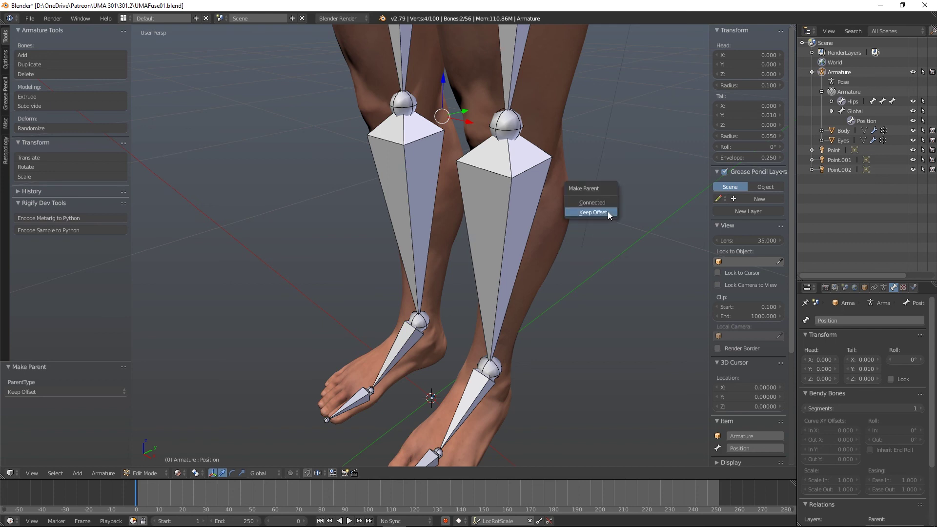
pyautogui.click(601, 212)
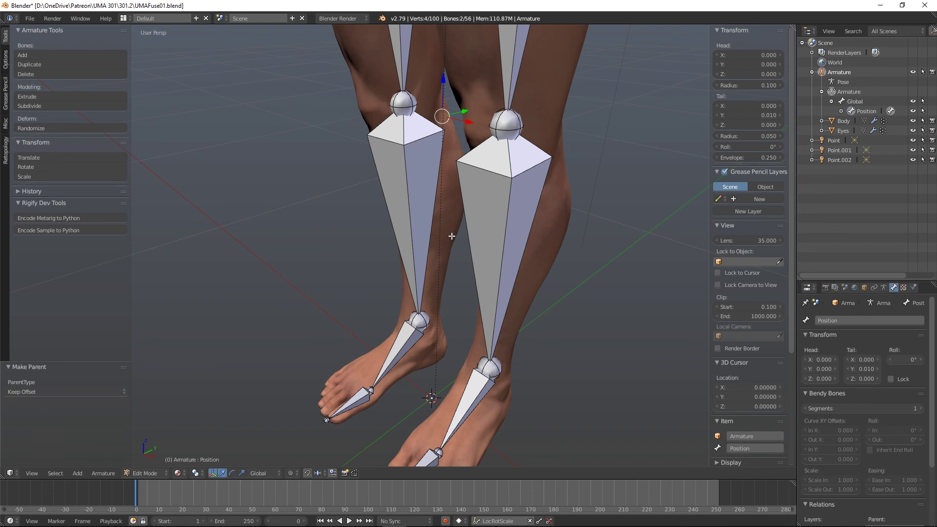
pyautogui.scroll(-4, 451, 236)
pyautogui.keyDown('shift'); pyautogui.moveTo(451, 236); pyautogui.dragTo(452, 372, button='middle'); pyautogui.keyUp('shift')
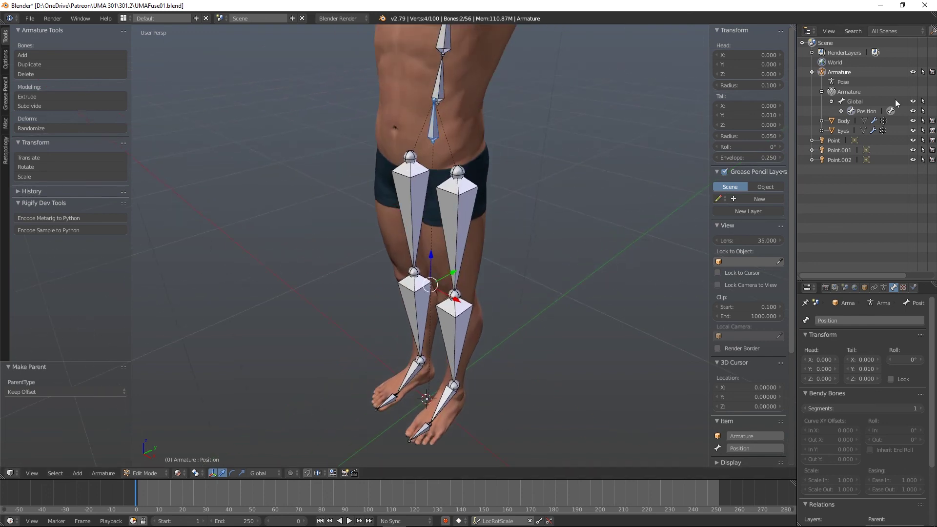
pyautogui.click(841, 111)
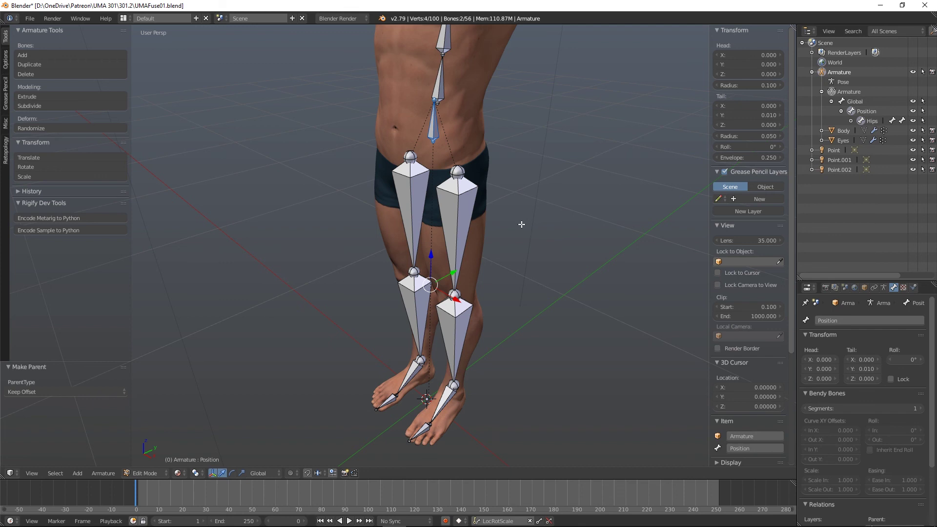
pyautogui.moveTo(523, 256); pyautogui.dragTo(542, 264, button='middle')
pyautogui.press('KP_Decimal')
pyautogui.press('Home')
pyautogui.scroll(2, 536, 263)
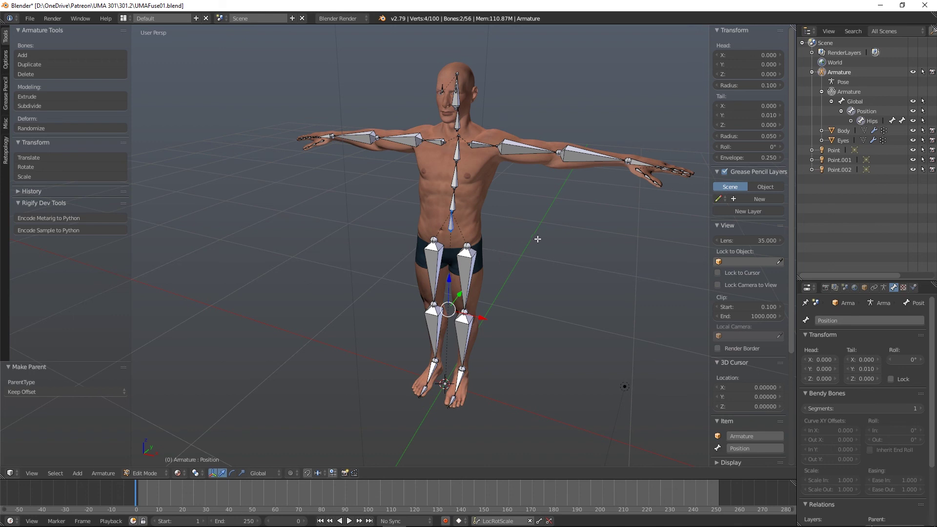
pyautogui.moveTo(539, 238)
pyautogui.mouseDown(button='middle')
pyautogui.moveTo(463, 218)
pyautogui.moveTo(627, 237)
pyautogui.moveTo(503, 241)
pyautogui.moveTo(535, 230)
pyautogui.moveTo(548, 236)
pyautogui.moveTo(513, 253)
pyautogui.moveTo(533, 252)
pyautogui.mouseUp(button='middle')
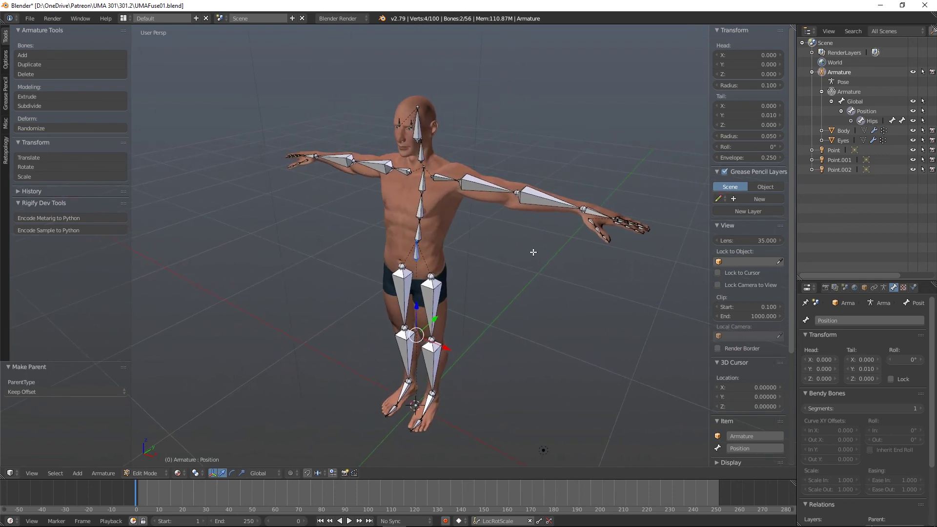